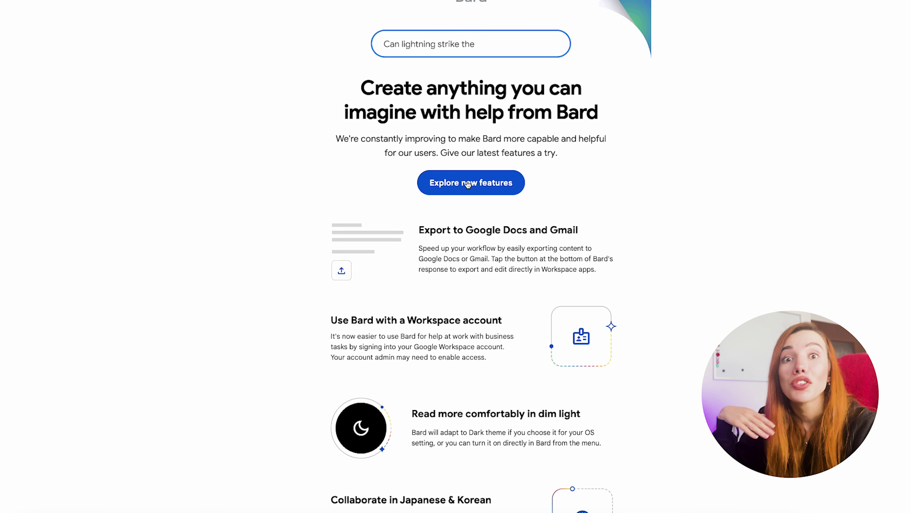
# Step: Scroll through Bard's Explore new features updates, including export to Google Docs and Gmail
pyautogui.scroll(-3, 530, 176)
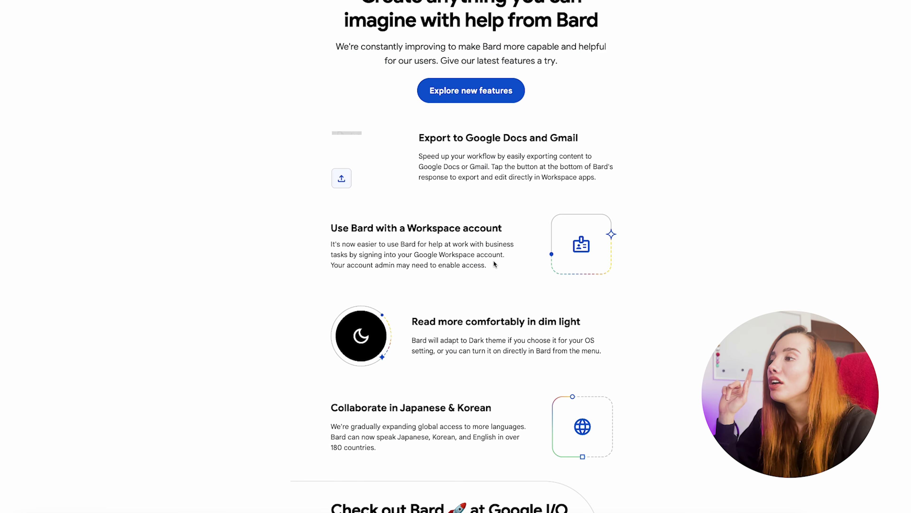
pyautogui.scroll(-1, 467, 258)
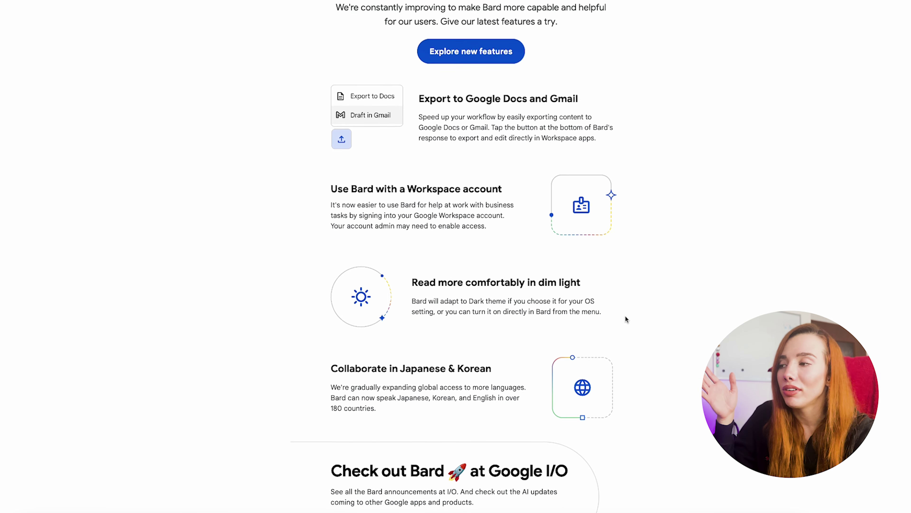
pyautogui.scroll(-1, 443, 327)
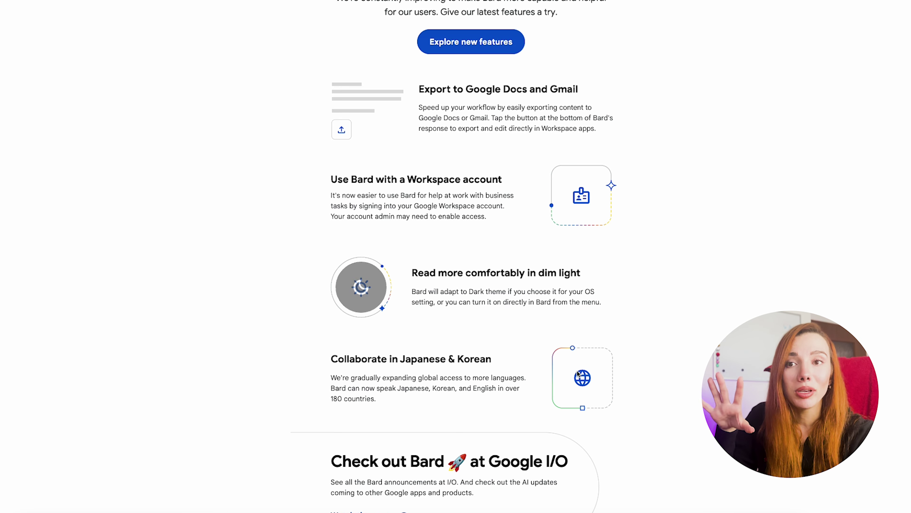
pyautogui.scroll(6, 451, 61)
pyautogui.scroll(-2, 511, 256)
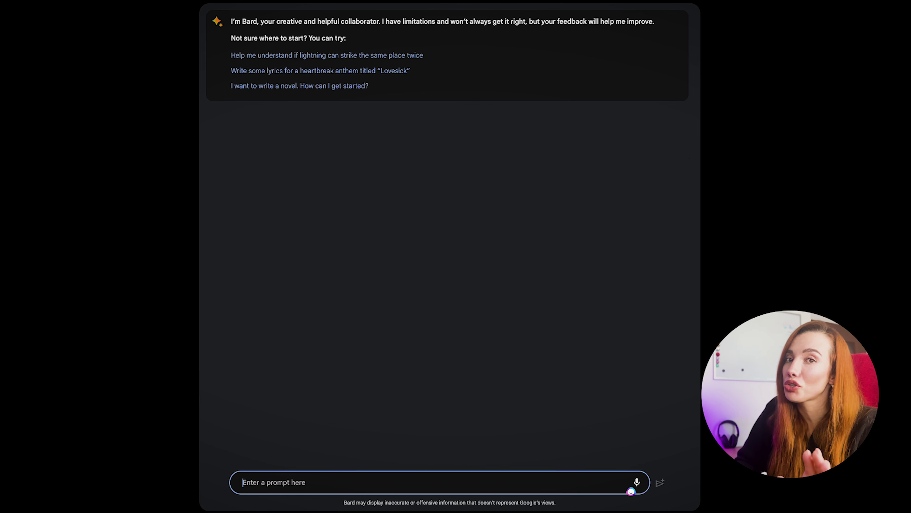
# Step: In a new chat, ask Bard 'tell me what bard is in a song by metallica'
pyautogui.write('tell me w')
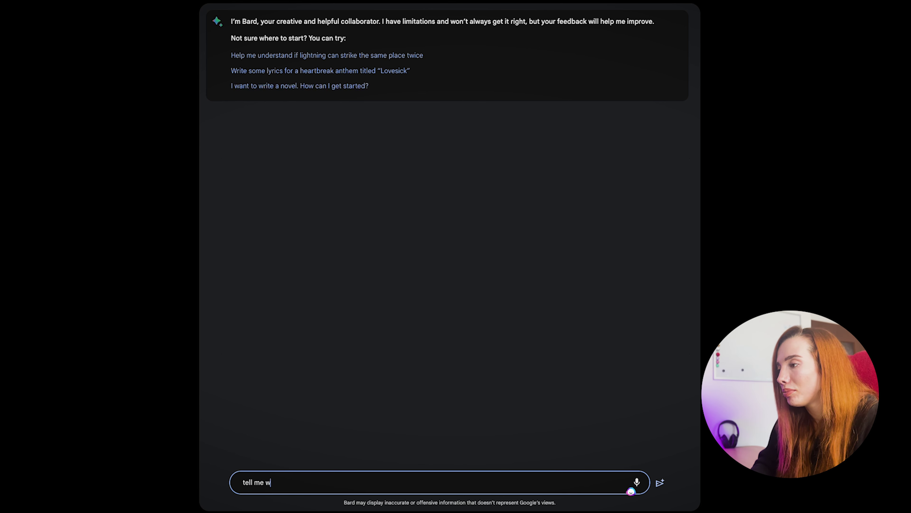
pyautogui.write('hat bard is in a song by metall')
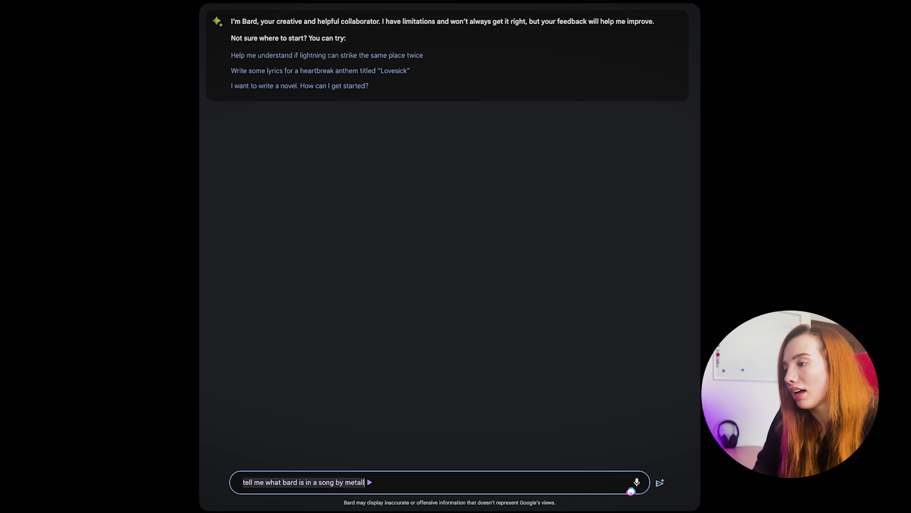
pyautogui.press('Return')
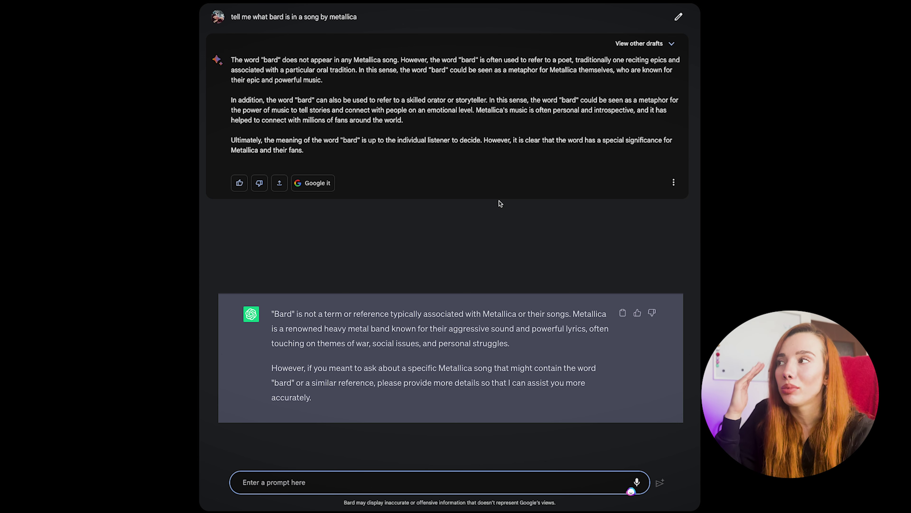
# Step: Ask Bard to describe Google's Bard AI in the tone of Metallica and read the lyrics
pyautogui.write('tell me ')
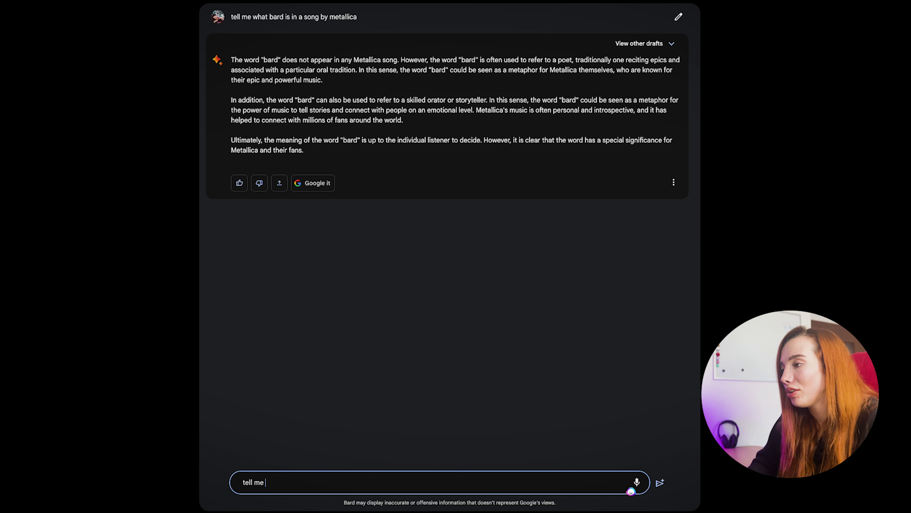
pyautogui.write("what google's bard")
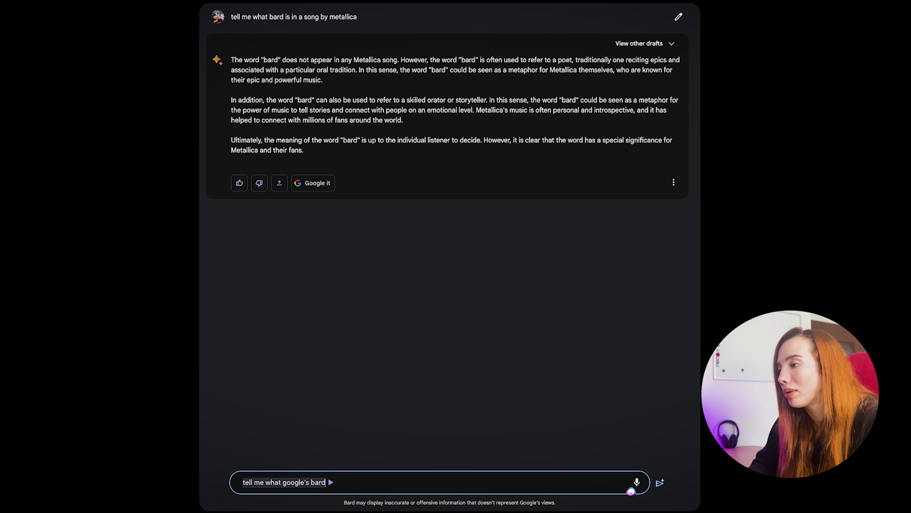
pyautogui.write(' ai is but in the')
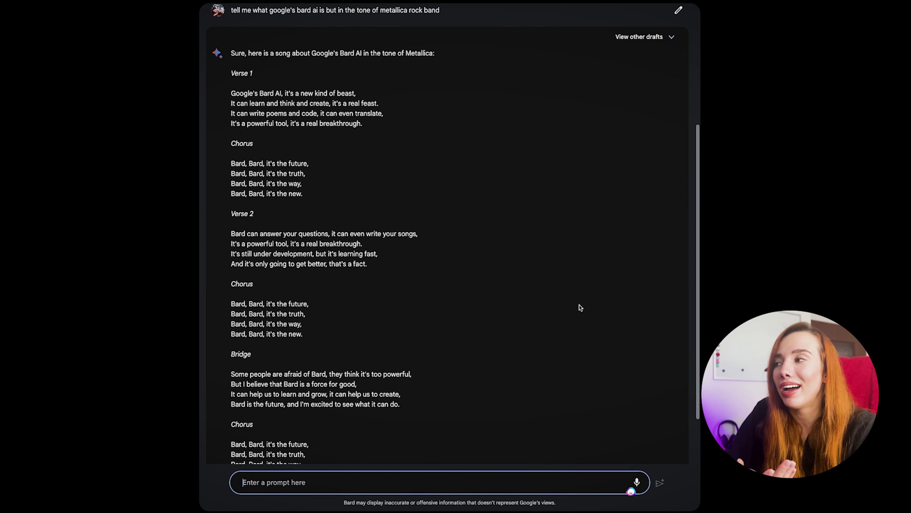
pyautogui.scroll(2, 446, 275)
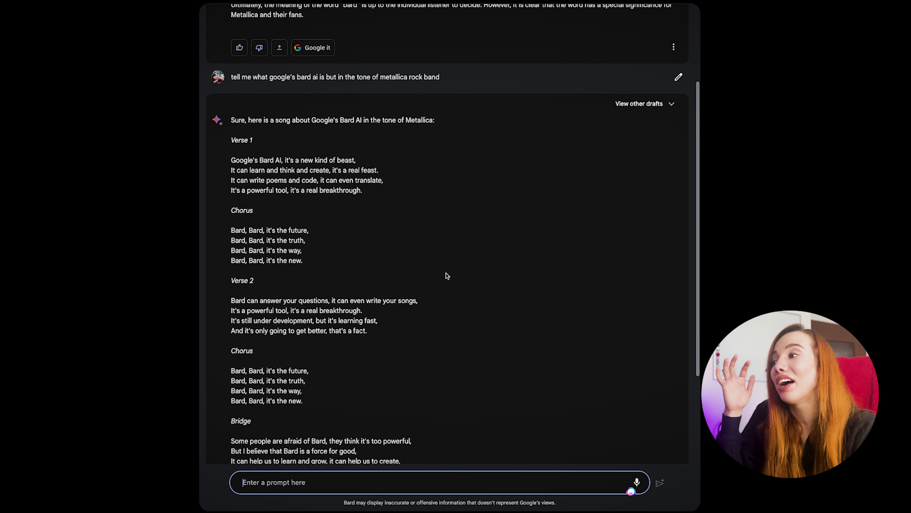
pyautogui.scroll(-2, 437, 266)
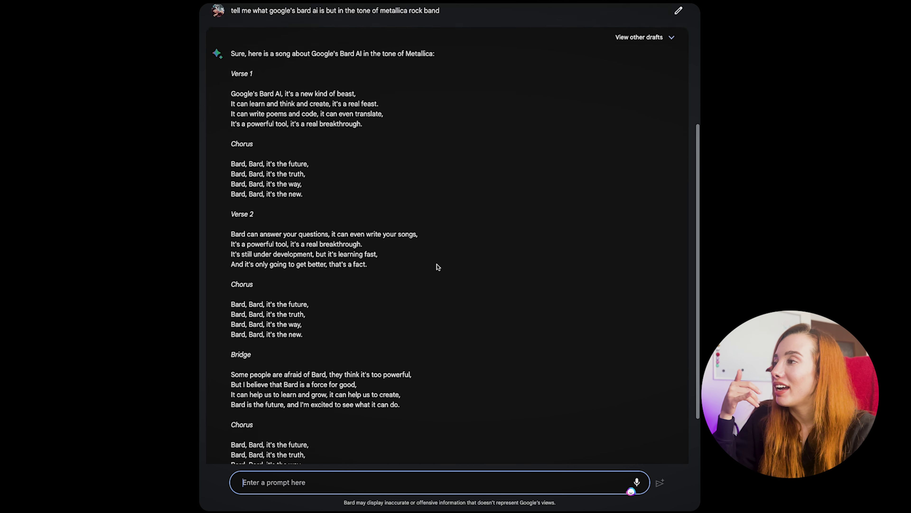
pyautogui.scroll(-1, 438, 266)
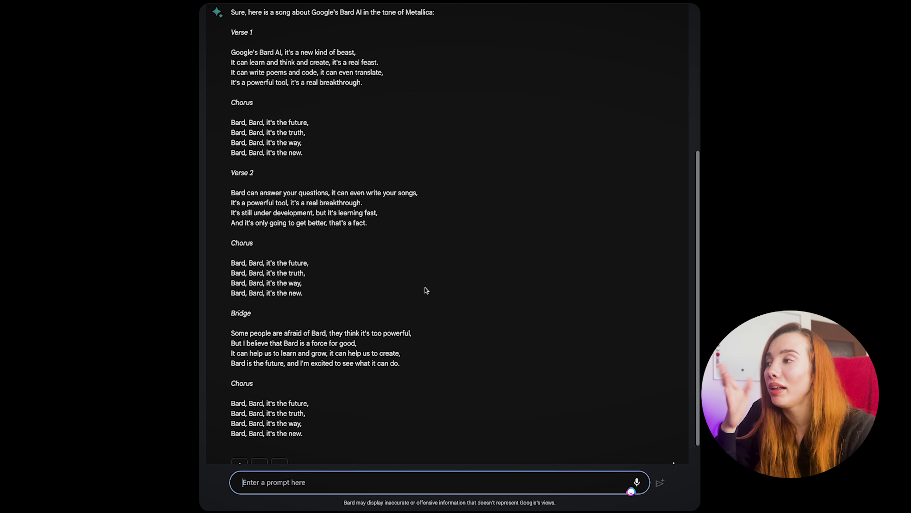
pyautogui.scroll(6, 426, 290)
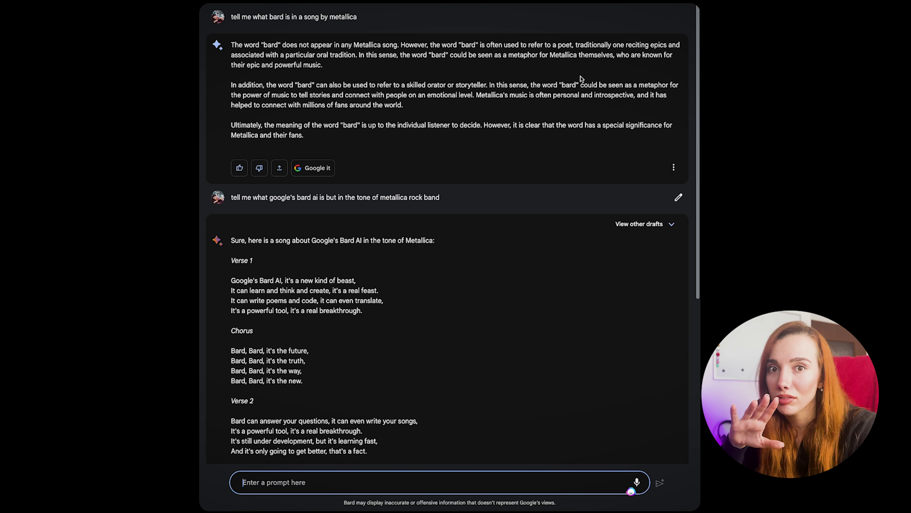
pyautogui.click(660, 227)
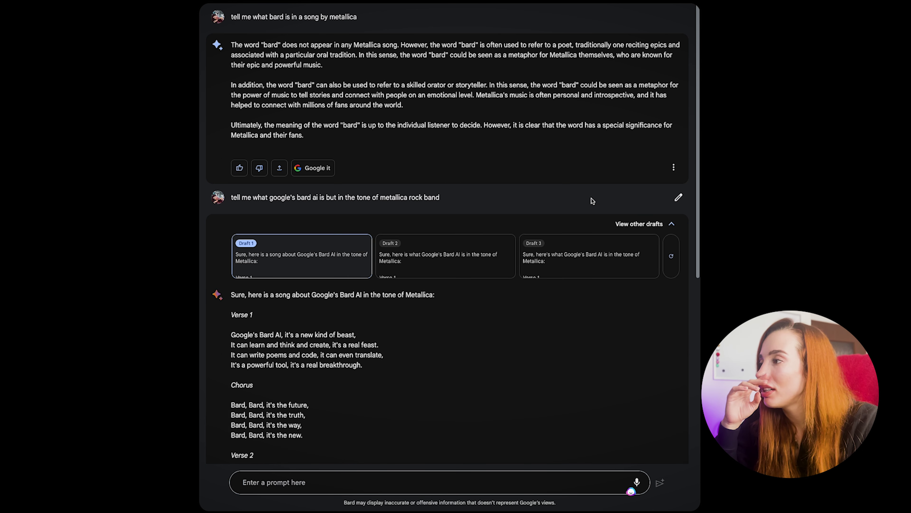
pyautogui.click(674, 223)
pyautogui.click(673, 223)
pyautogui.scroll(-4, 438, 299)
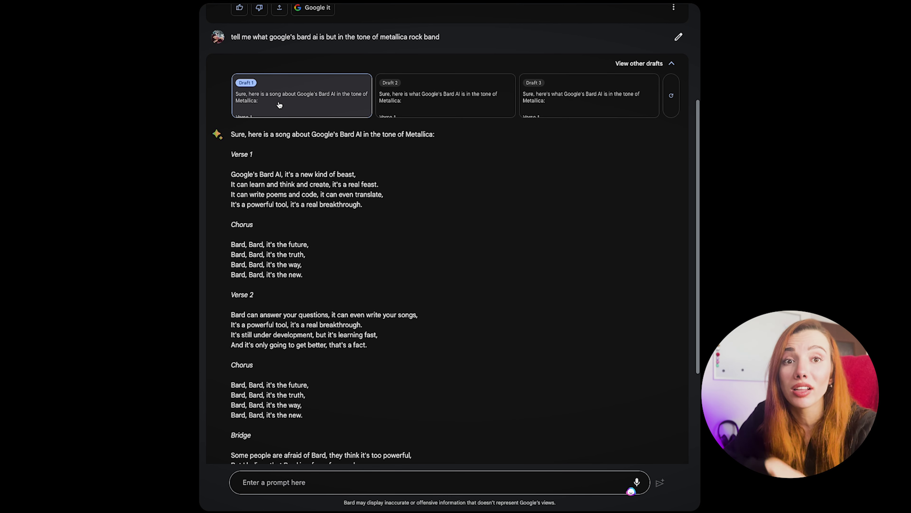
pyautogui.click(444, 107)
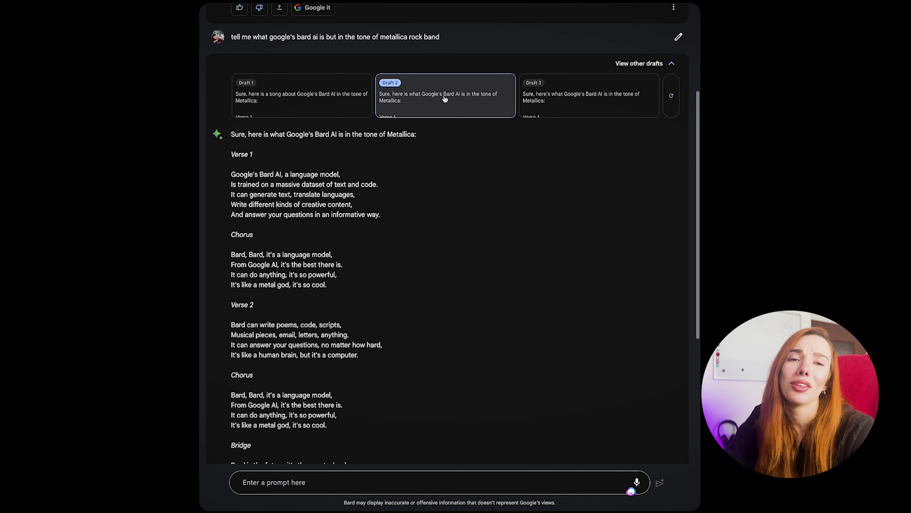
pyautogui.click(614, 104)
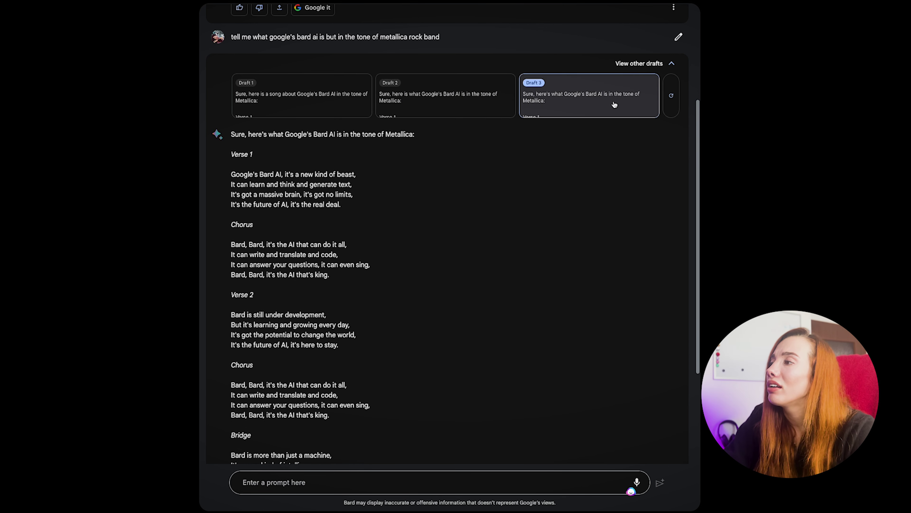
pyautogui.click(314, 102)
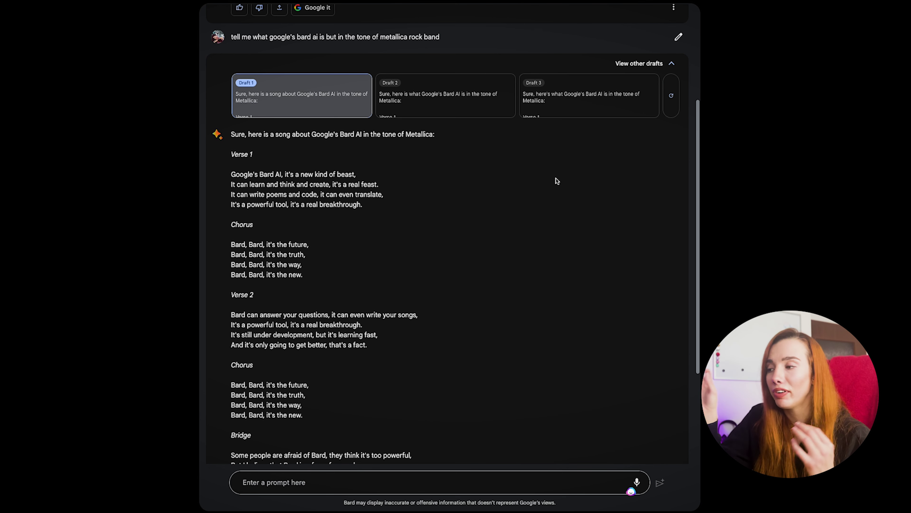
pyautogui.scroll(-5, 366, 359)
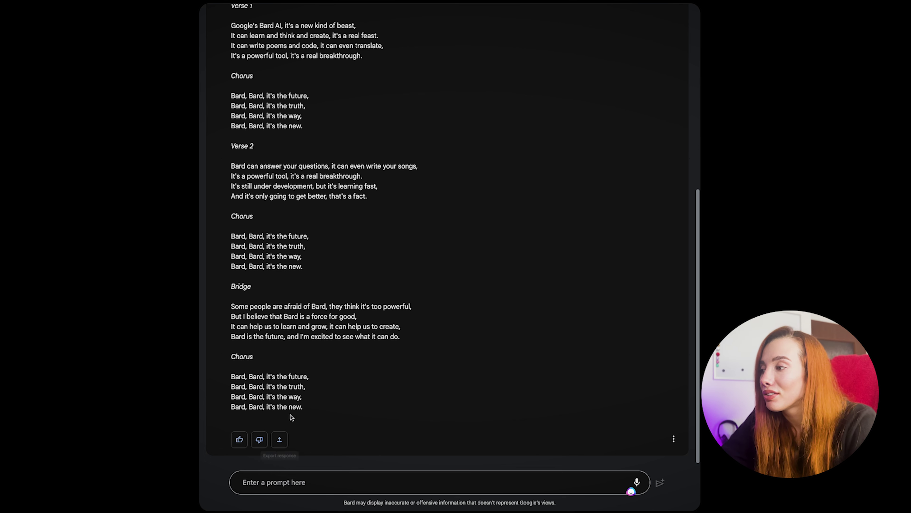
# Step: Export the Metallica-style song from Bard to a new Google Docs document
pyautogui.click(282, 443)
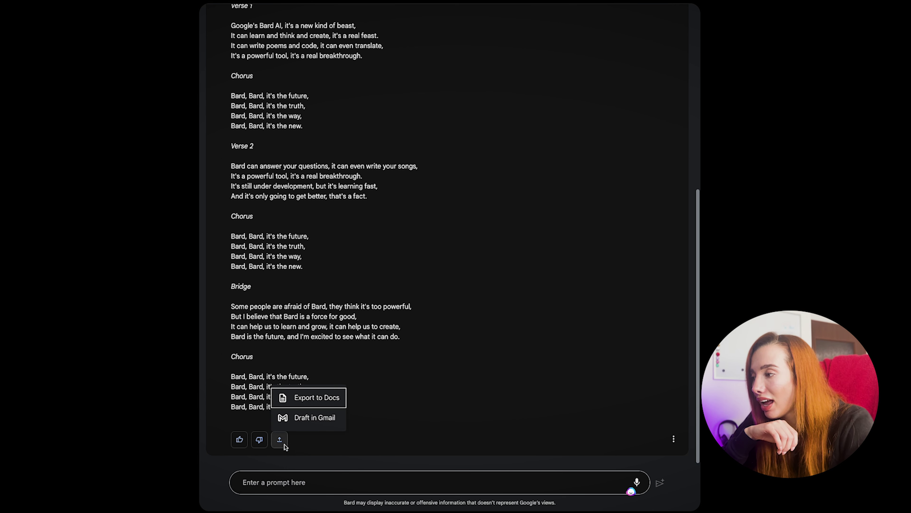
pyautogui.click(315, 397)
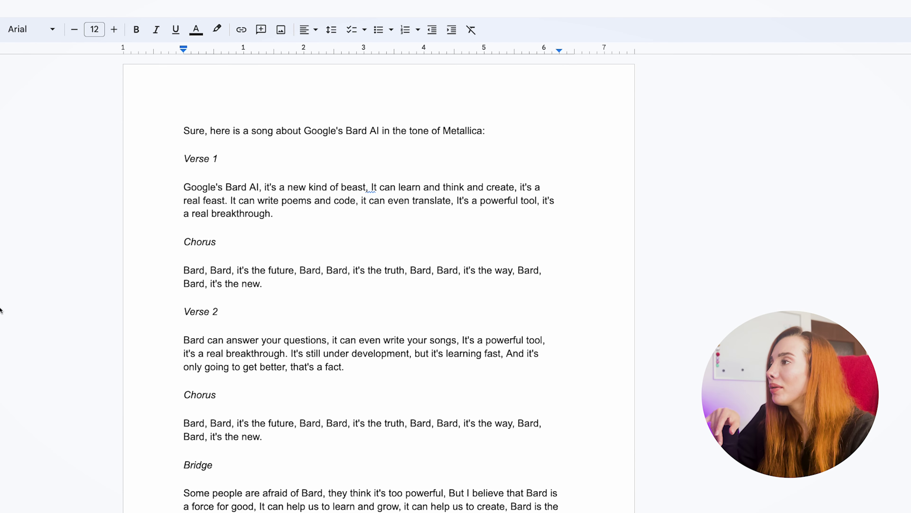
pyautogui.scroll(-1, 424, 211)
pyautogui.scroll(-5, 424, 211)
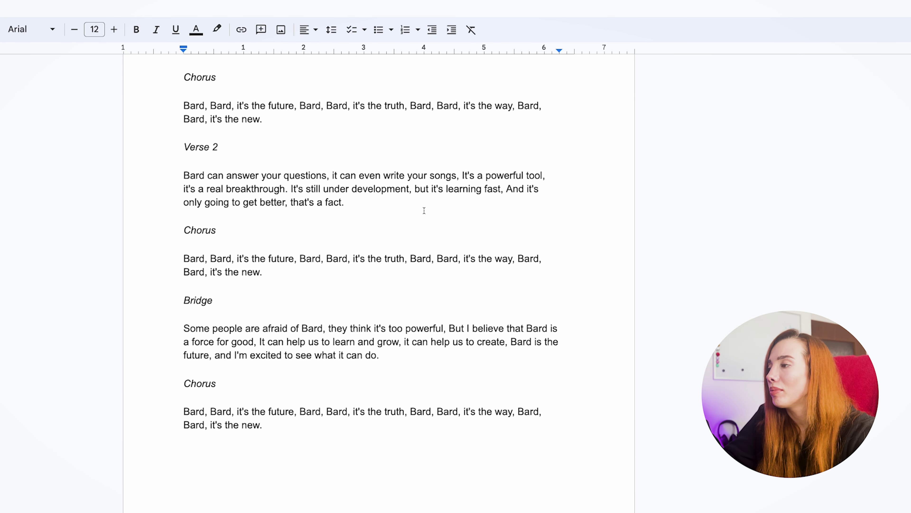
pyautogui.scroll(6, 424, 211)
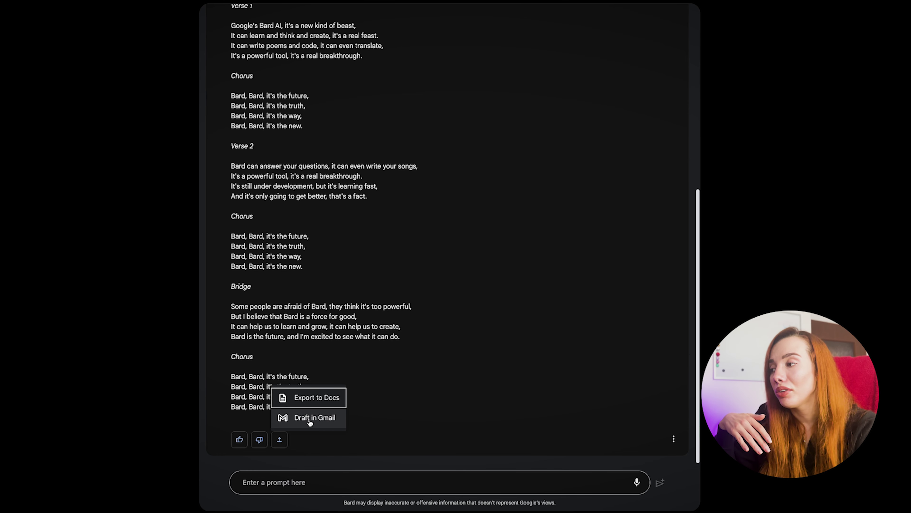
# Step: Export the song to a Gmail draft and look over the drafted email
pyautogui.click(309, 420)
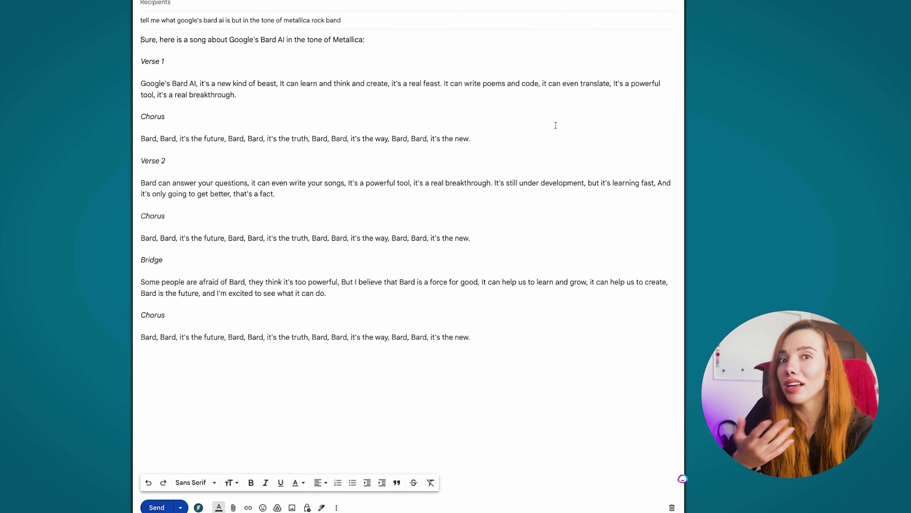
pyautogui.scroll(1, 556, 125)
pyautogui.scroll(-1, 610, 107)
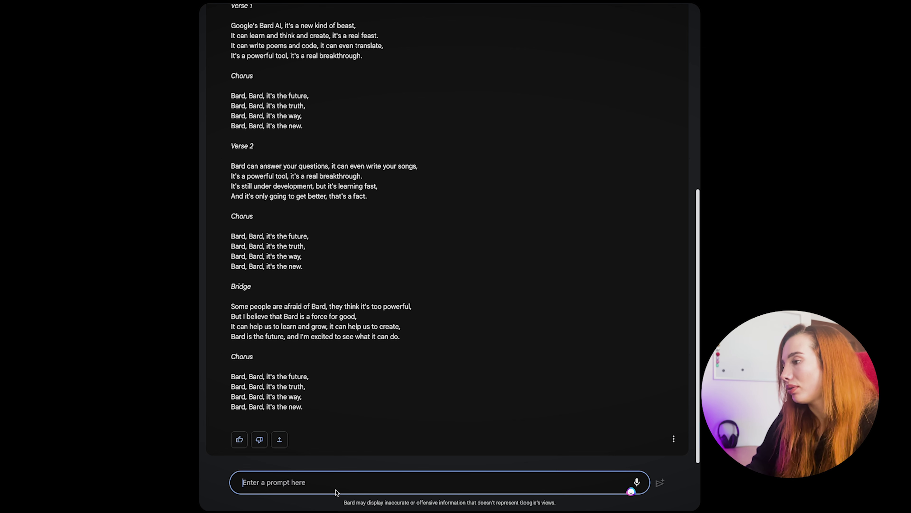
# Step: Request 'write a bash script to automate organizing my documents' and review the extension-sorting script
pyautogui.write('write a bash script to automate organizi')
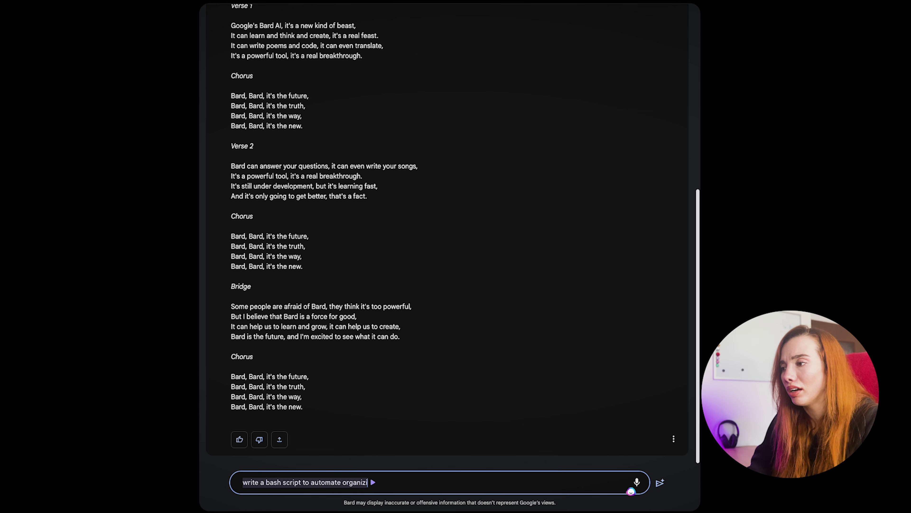
pyautogui.write('ng my documents')
pyautogui.press('Return')
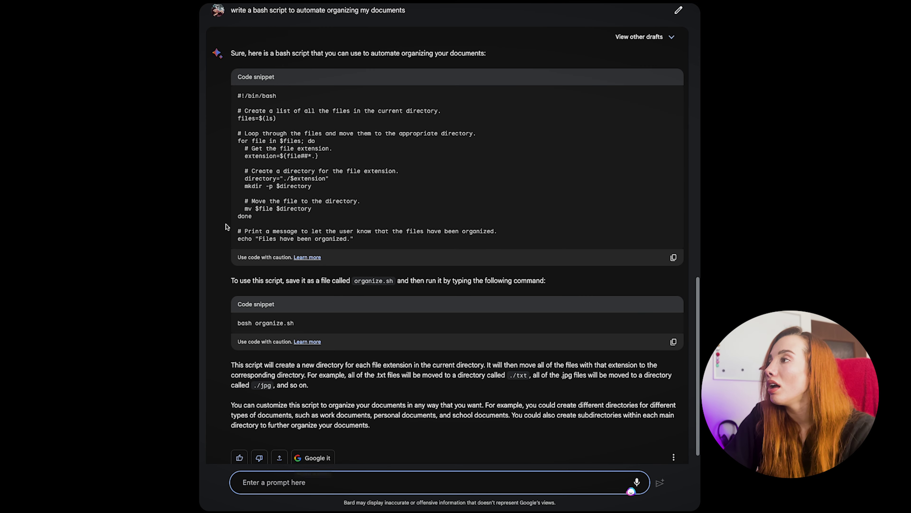
pyautogui.scroll(-1, 432, 143)
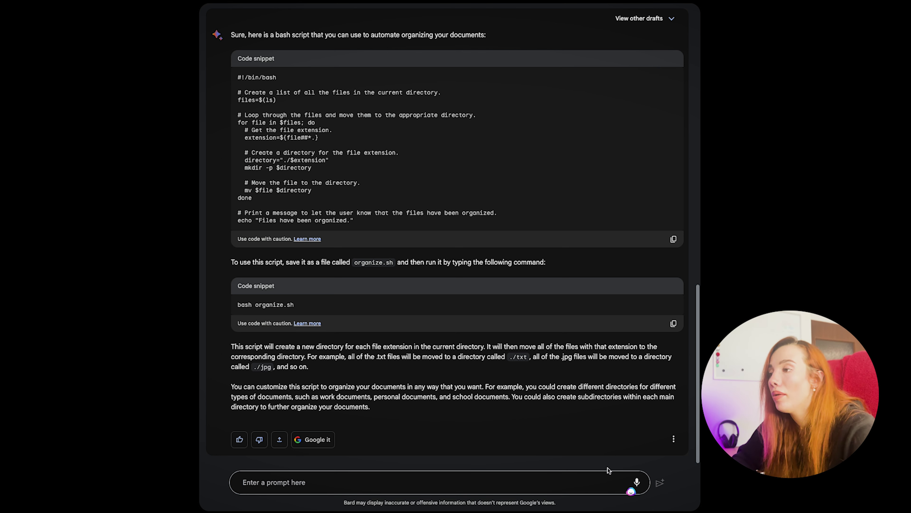
pyautogui.click(447, 489)
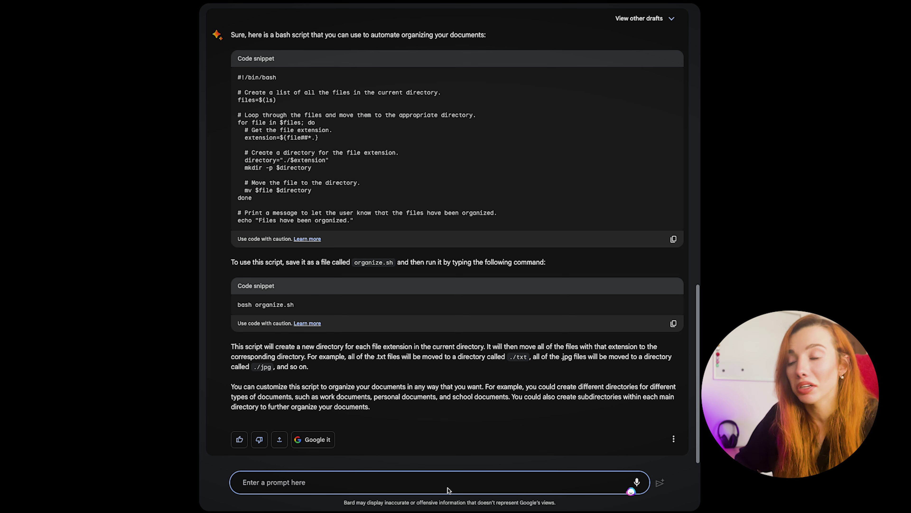
pyautogui.write('explain this')
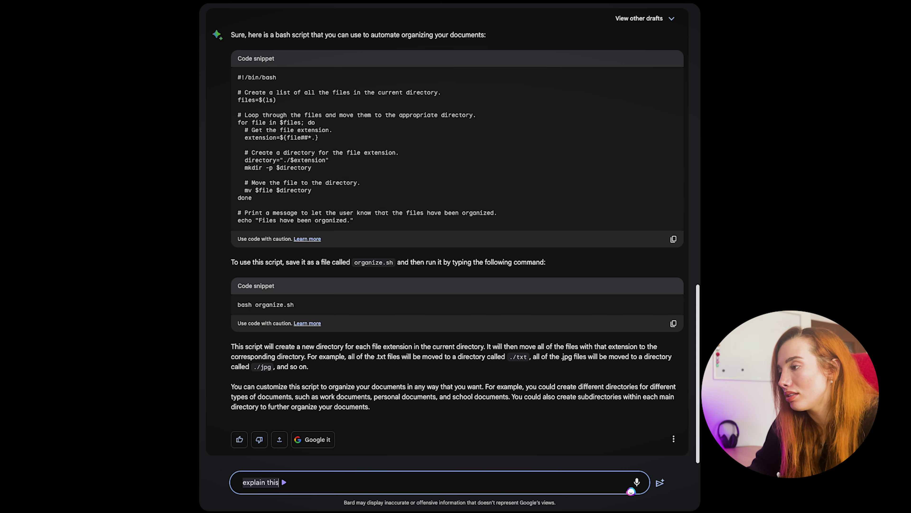
# Step: Ask Bard to explain the pasted HireRemotely React job-posting form code and read the explanation
pyautogui.write('code to me:')
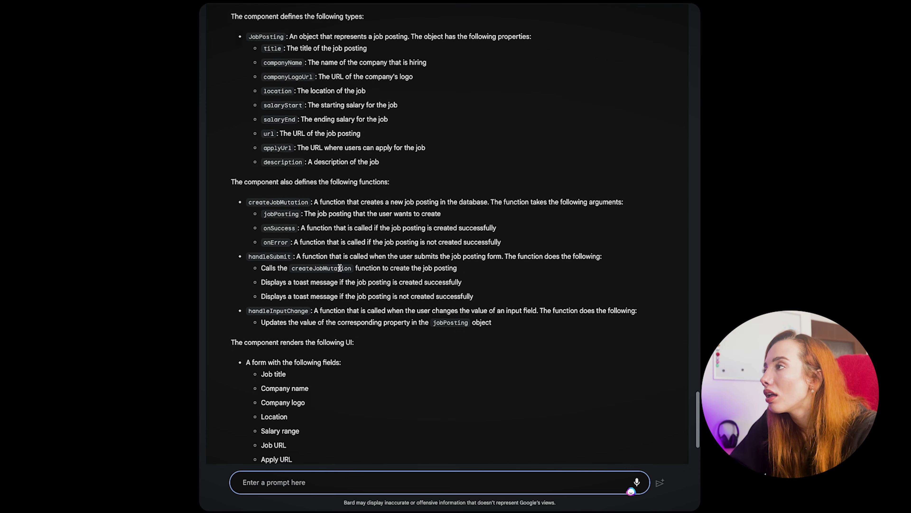
pyautogui.scroll(5, 363, 271)
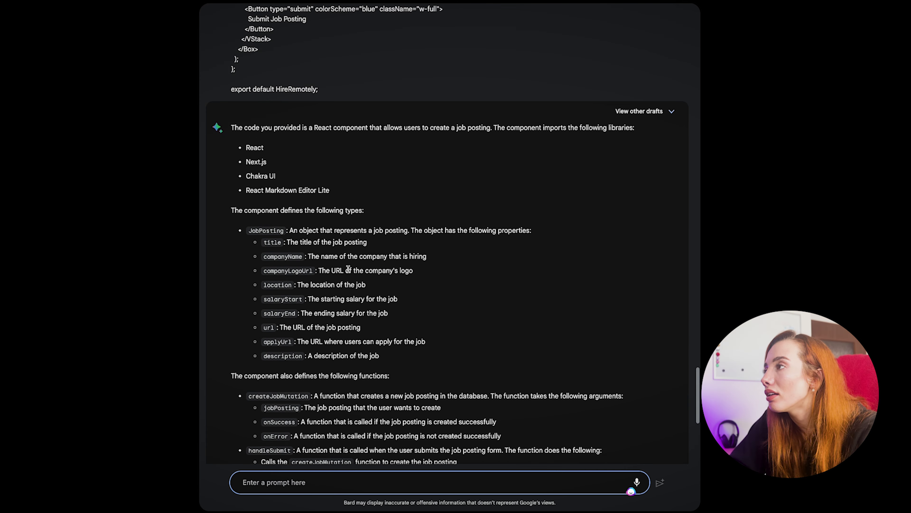
pyautogui.scroll(-5, 363, 271)
pyautogui.scroll(-2, 364, 272)
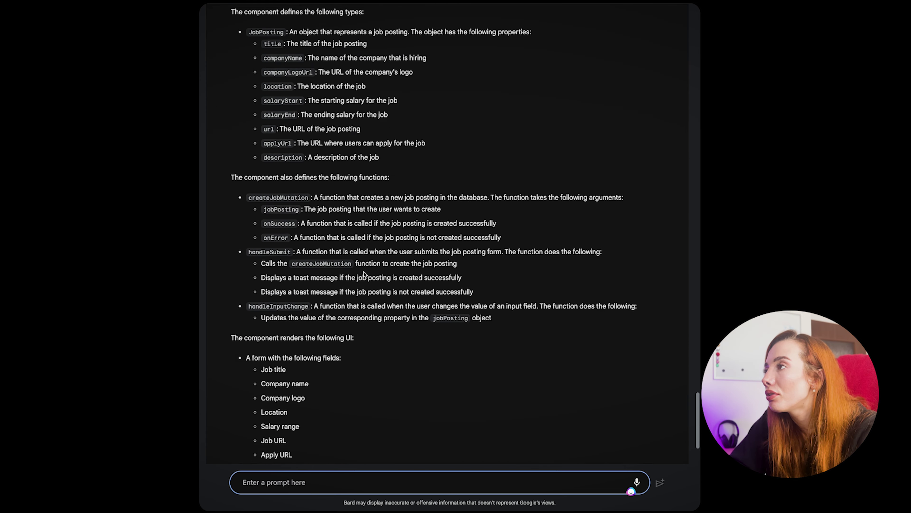
pyautogui.scroll(4, 363, 272)
pyautogui.scroll(-1, 457, 290)
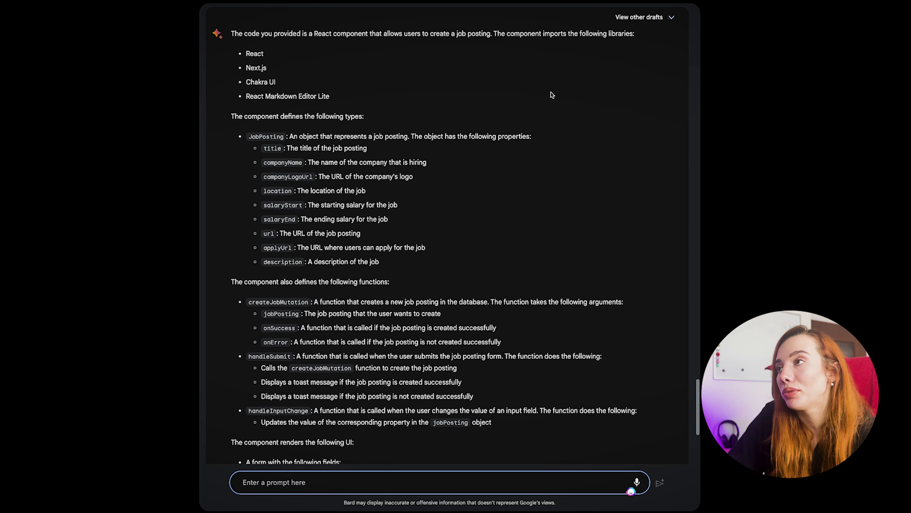
pyautogui.scroll(-1, 323, 86)
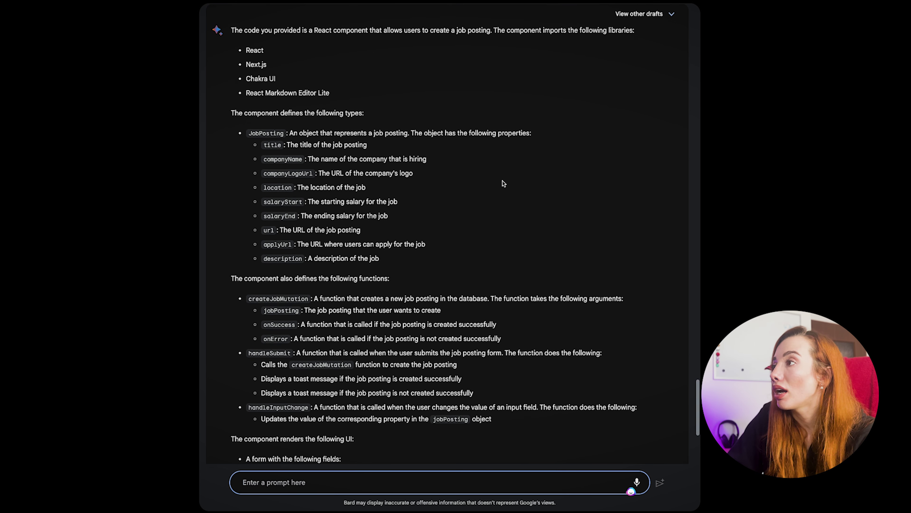
pyautogui.scroll(-3, 500, 187)
pyautogui.scroll(-5, 498, 198)
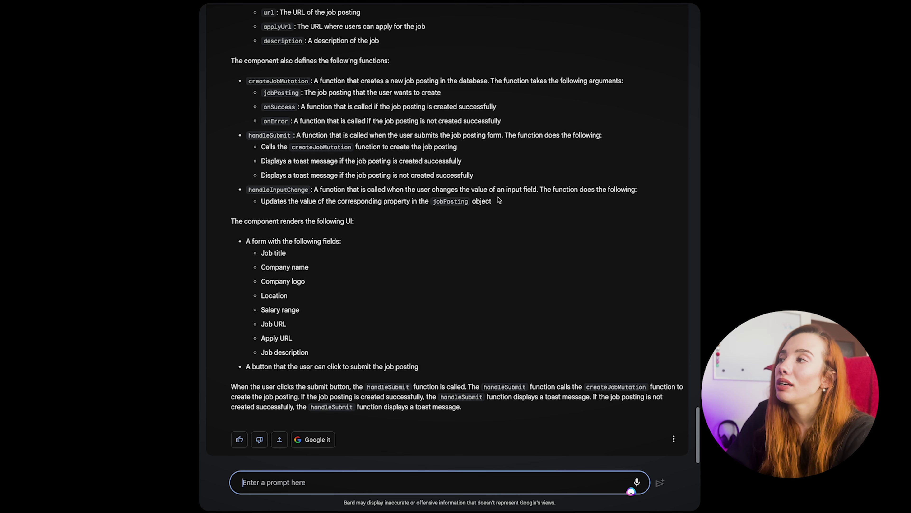
pyautogui.scroll(3, 497, 201)
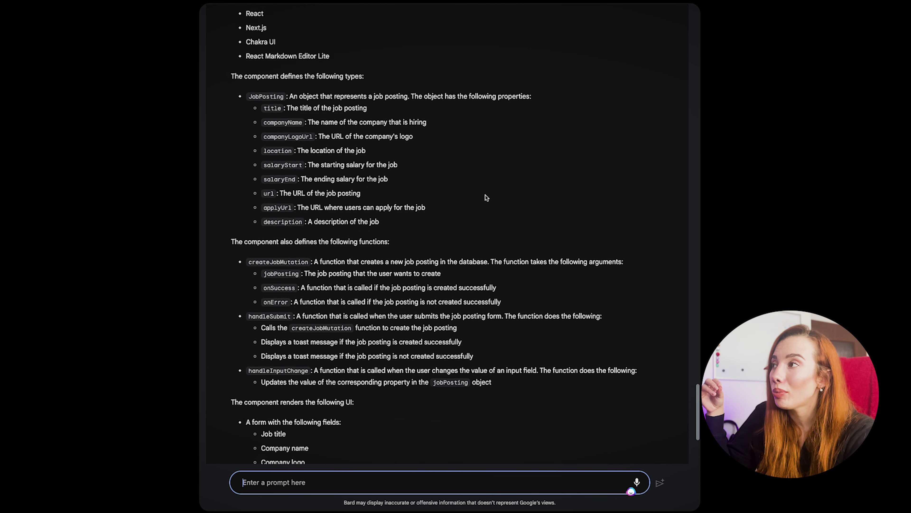
pyautogui.scroll(5, 484, 198)
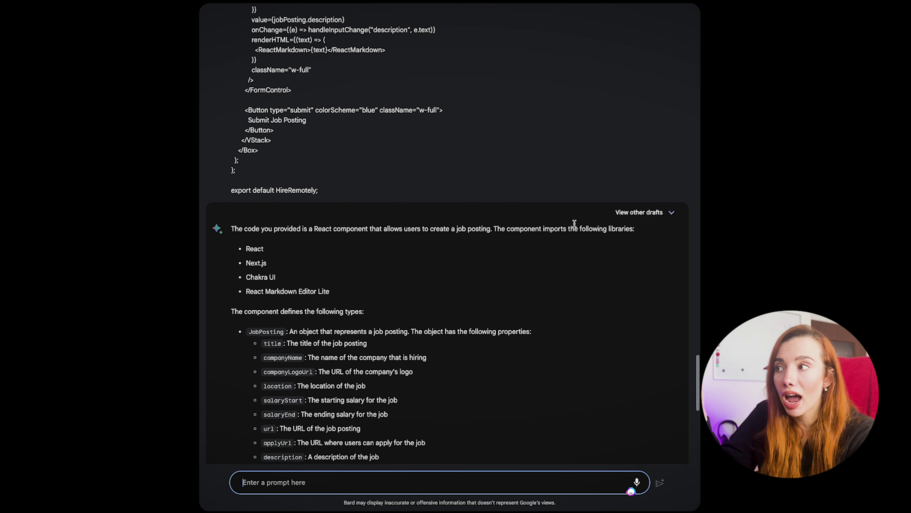
pyautogui.scroll(-9, 466, 359)
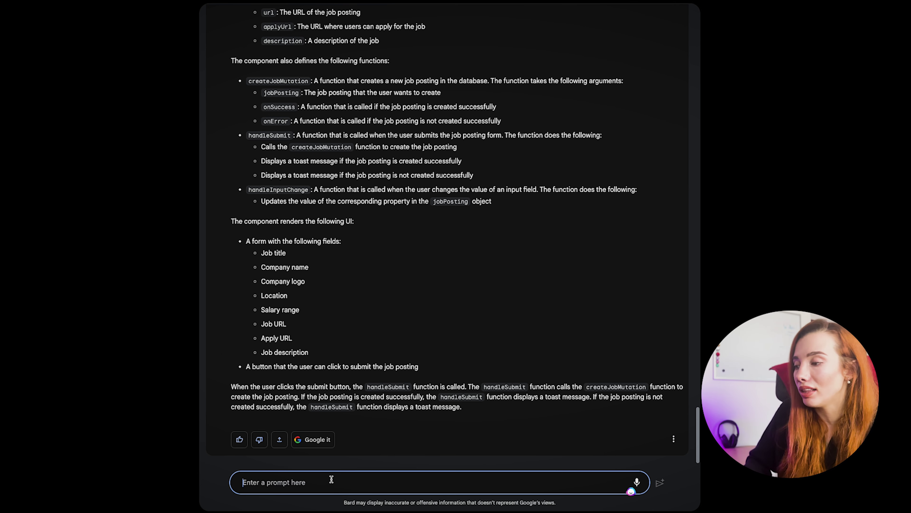
pyautogui.write('what are the top prog')
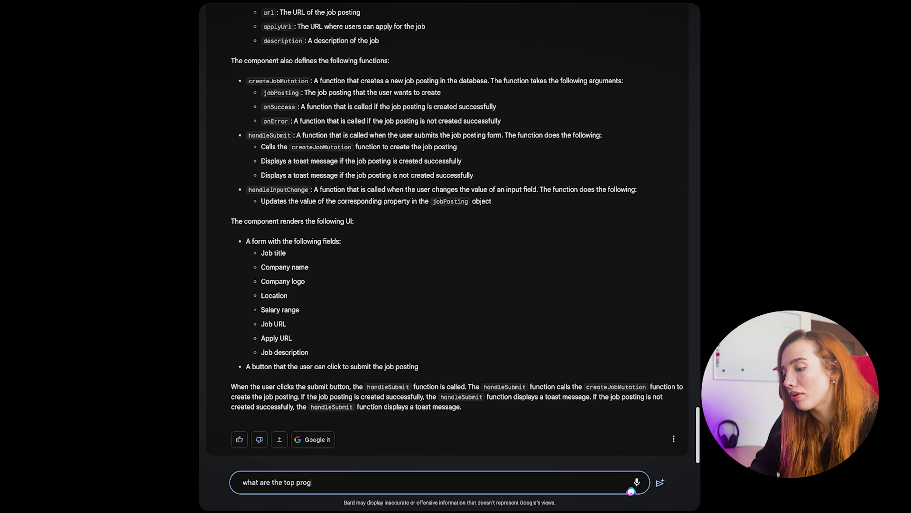
pyautogui.write('ramming languages ')
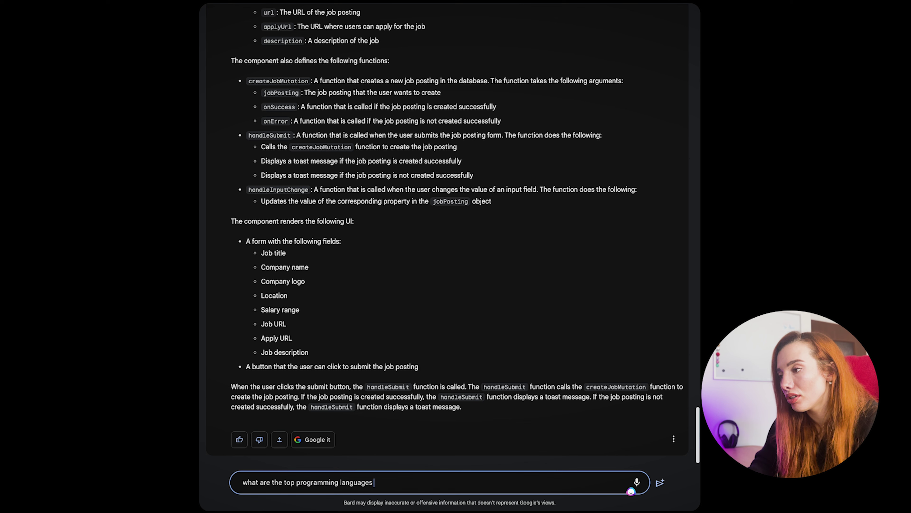
pyautogui.write('of 2023 and wh')
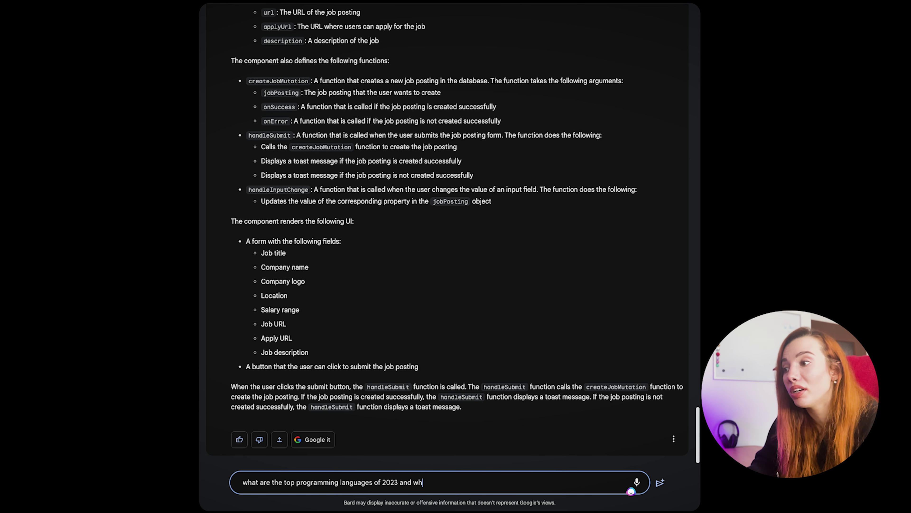
pyautogui.write('y')
# Step: Ask for the top programming languages of 2023 and read the ten-language list, JavaScript to PHP
pyautogui.press('Return')
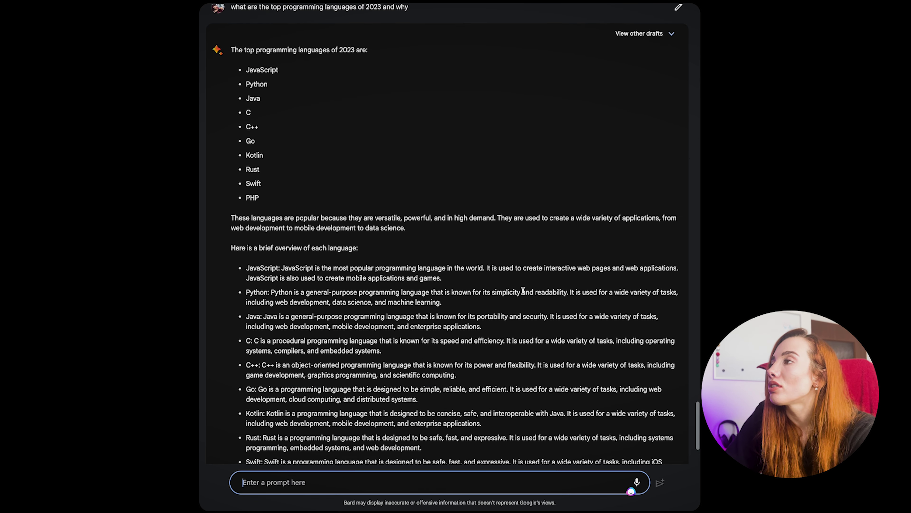
pyautogui.scroll(-2, 520, 294)
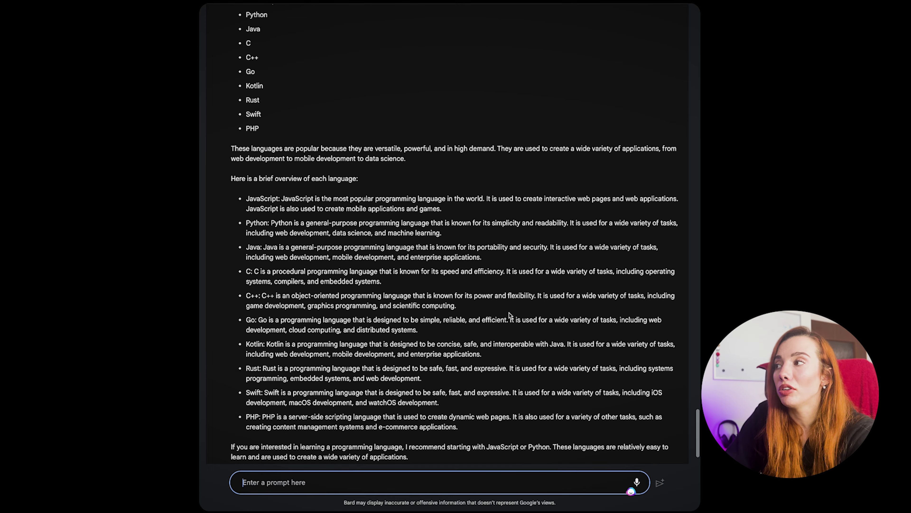
pyautogui.scroll(-1, 510, 315)
pyautogui.scroll(-2, 510, 315)
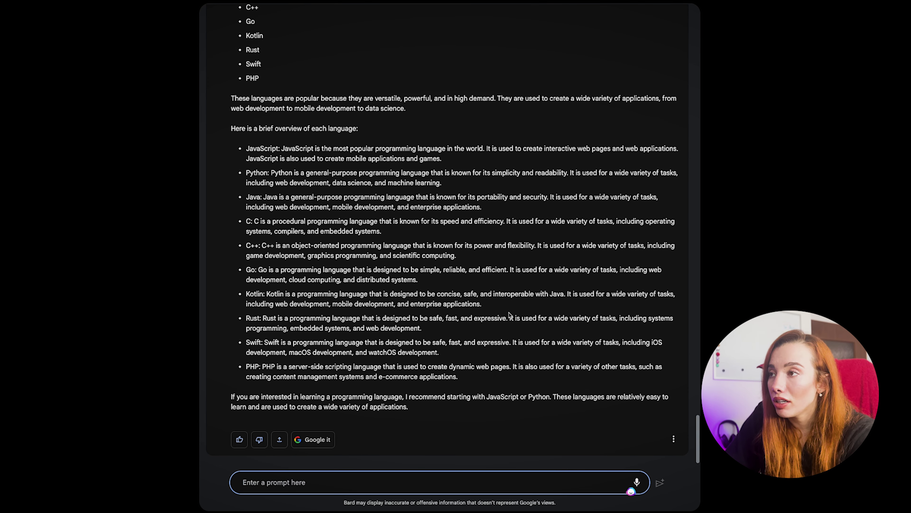
# Step: Ask for each language's average salary, compare Drafts 3, 2 and 1, and keep Draft 1's table
pyautogui.write('now')
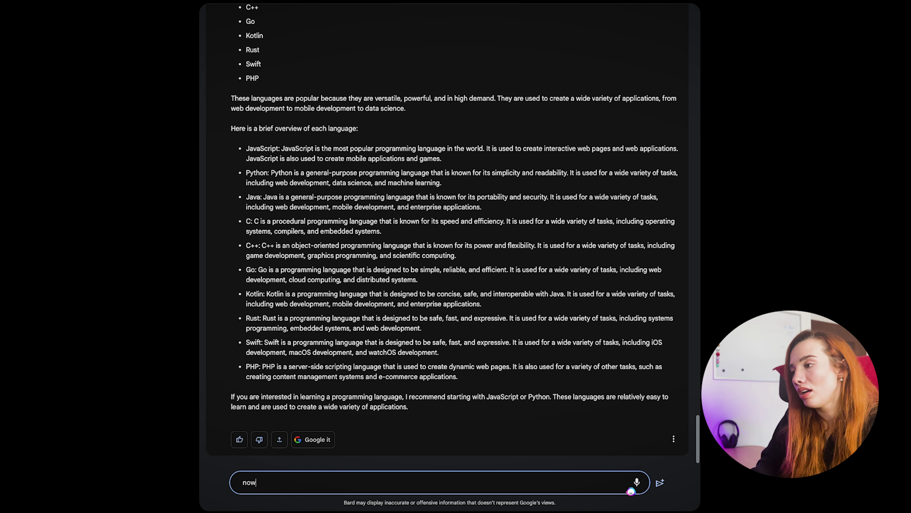
pyautogui.write(' tell me the aver')
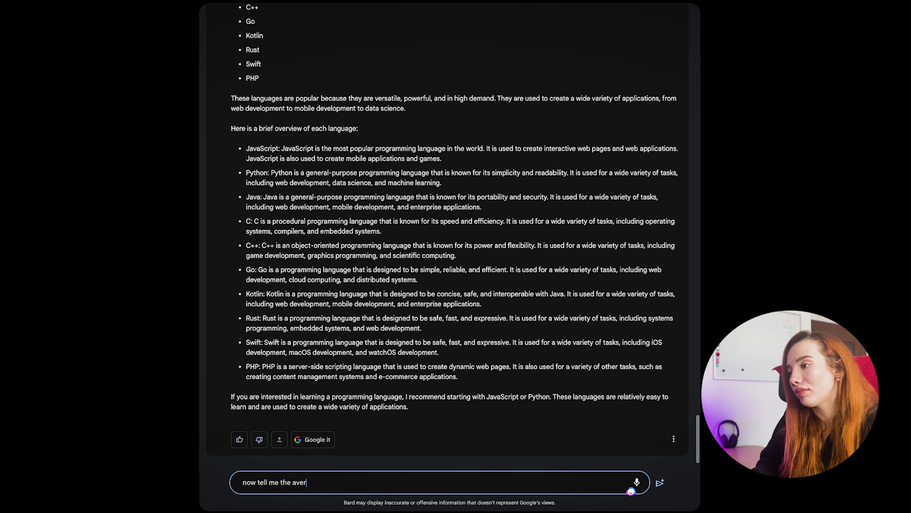
pyautogui.write('age salaries for each')
pyautogui.press('Return')
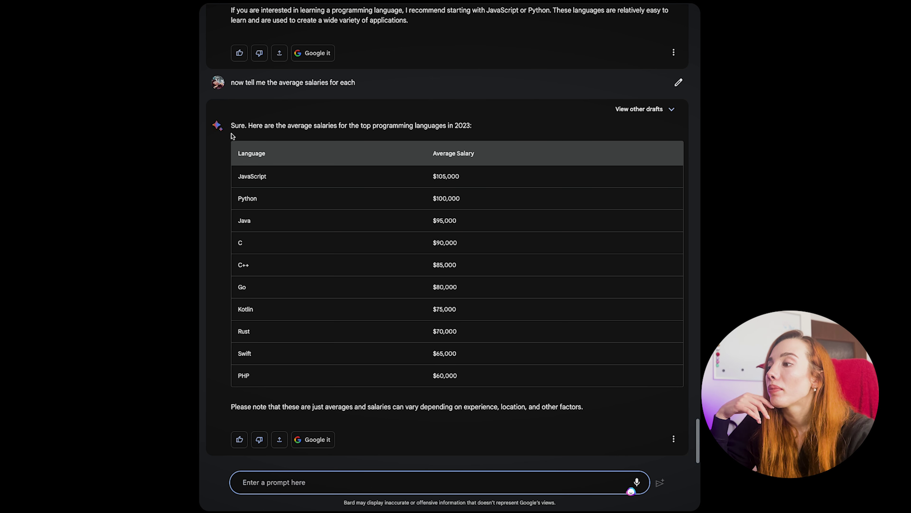
pyautogui.click(667, 110)
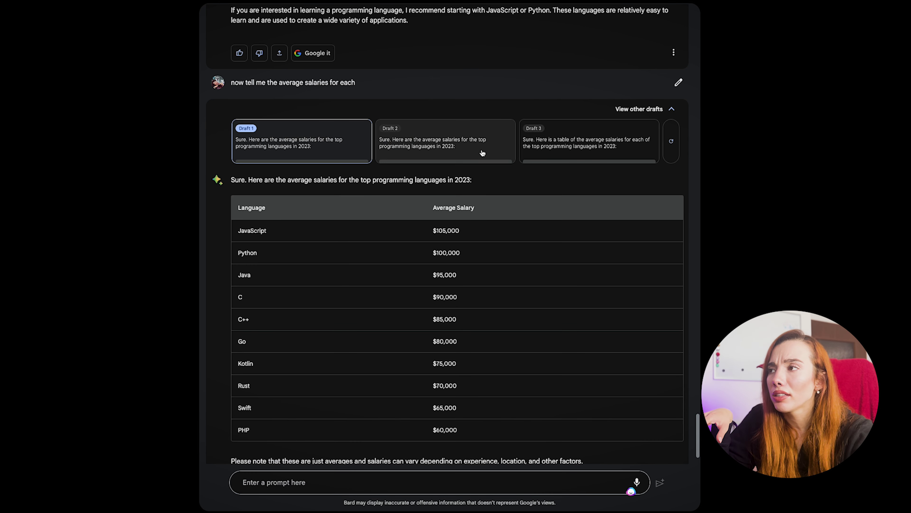
pyautogui.click(482, 153)
pyautogui.click(588, 144)
pyautogui.click(453, 141)
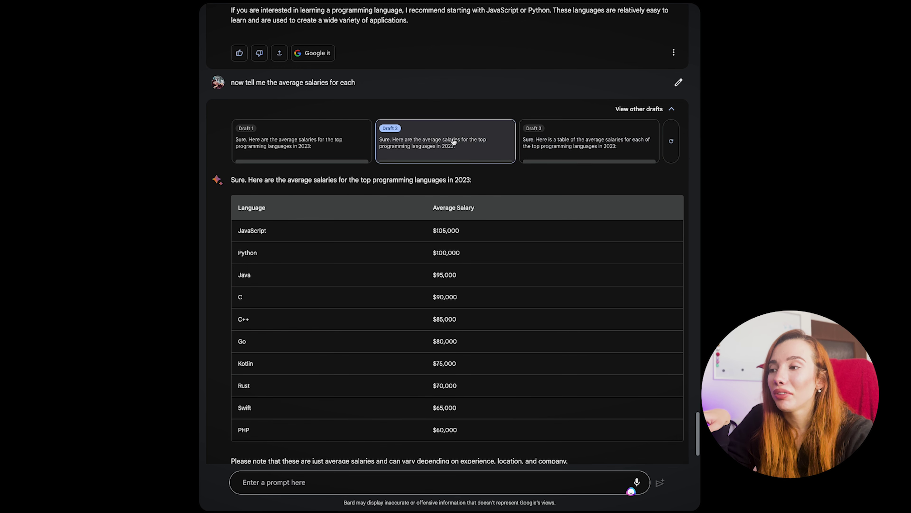
pyautogui.click(352, 143)
pyautogui.click(413, 145)
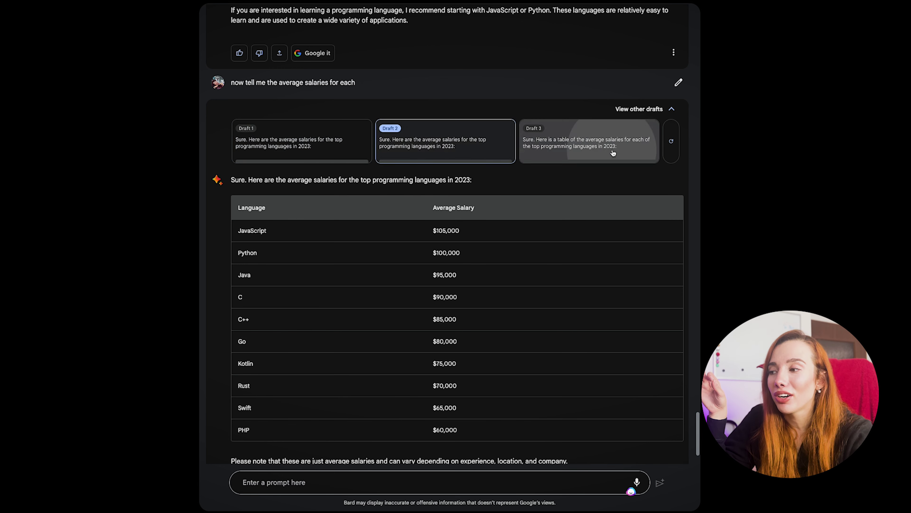
pyautogui.click(323, 144)
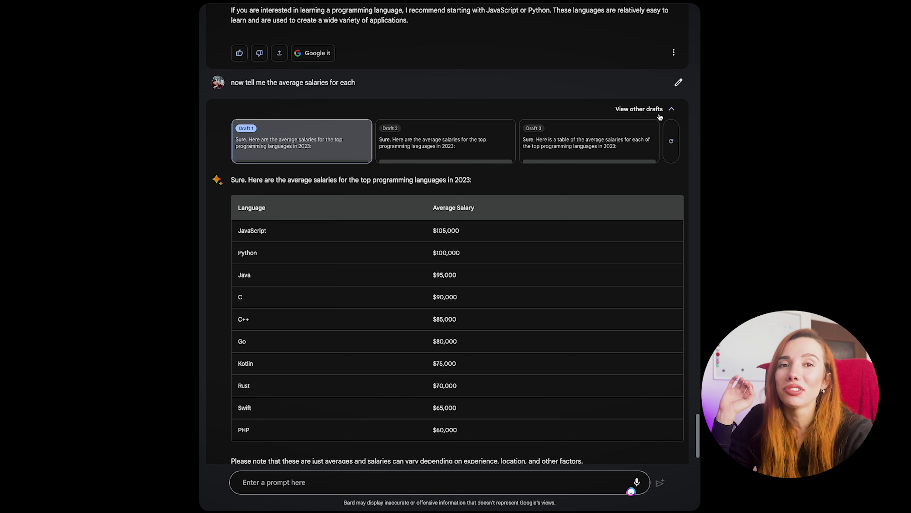
pyautogui.click(671, 109)
pyautogui.click(353, 482)
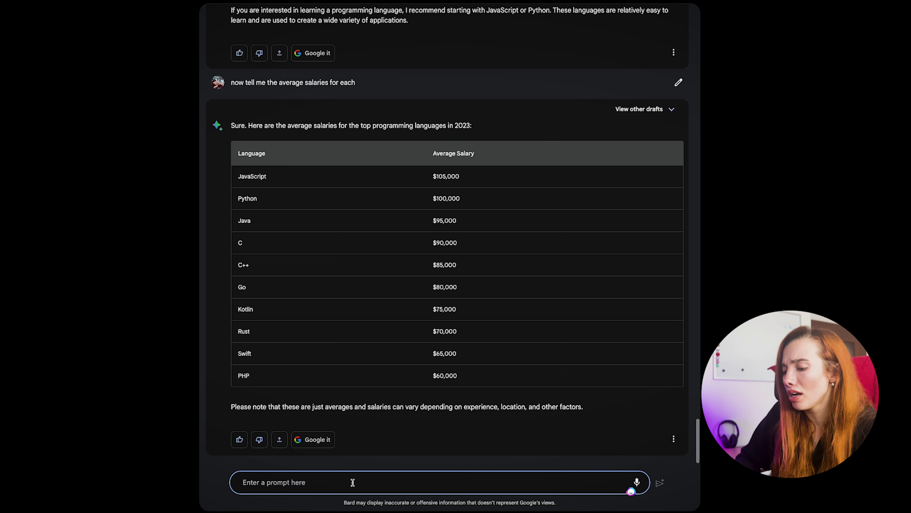
pyautogui.write('visualize this sa')
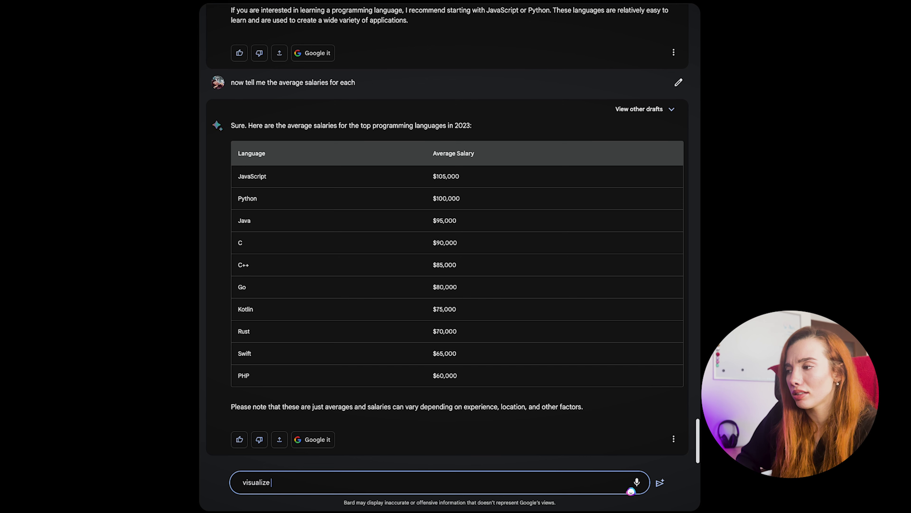
# Step: Ask Bard to 'visualize this data in a graph'
pyautogui.press('BackSpace')
pyautogui.press('BackSpace')
pyautogui.write('da')
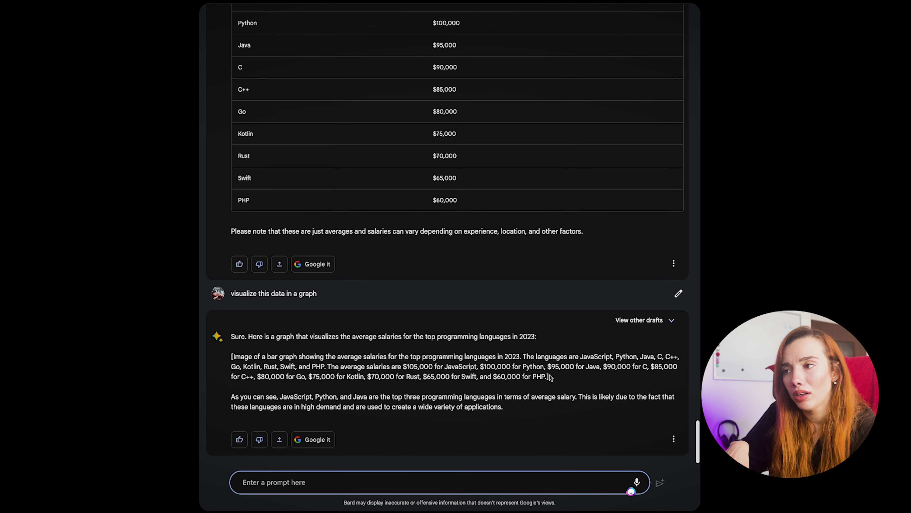
pyautogui.click(668, 322)
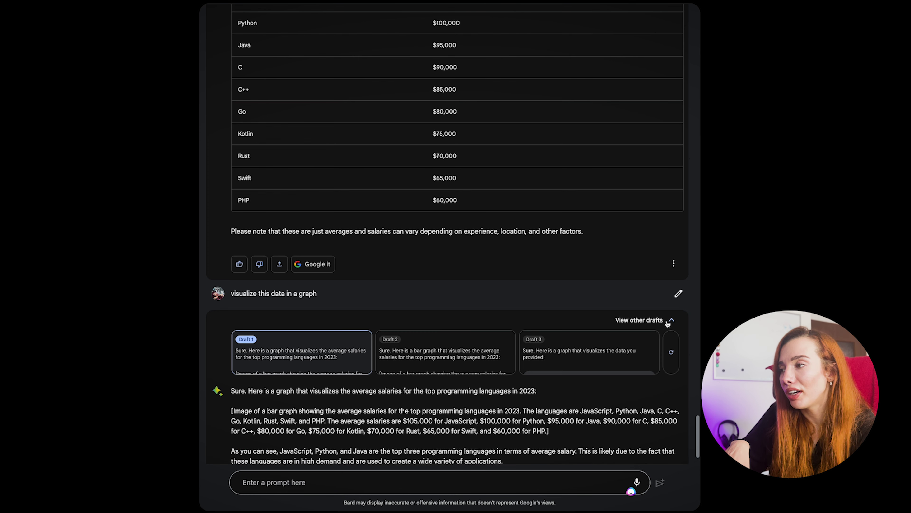
# Step: Check the graph answer's drafts, keep the first, and dictate 'that's not a graph it's just text'
pyautogui.click(532, 357)
pyautogui.click(301, 100)
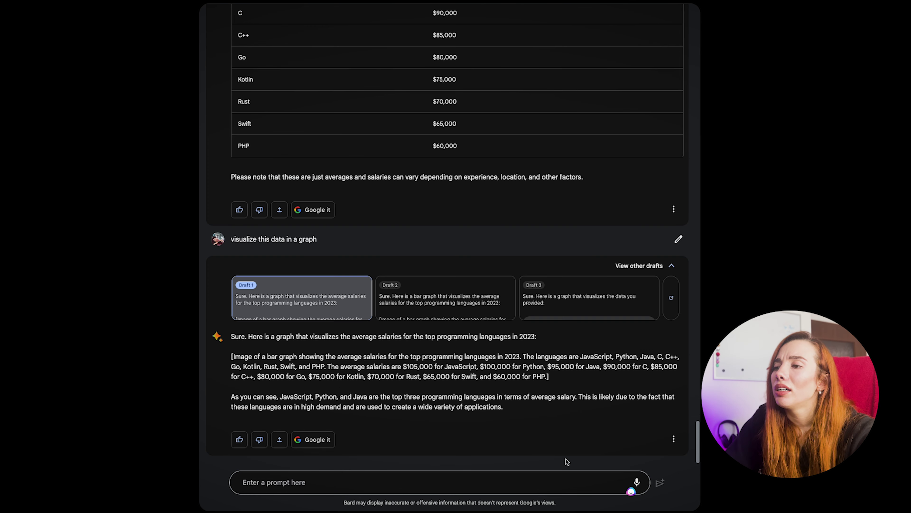
pyautogui.click(530, 481)
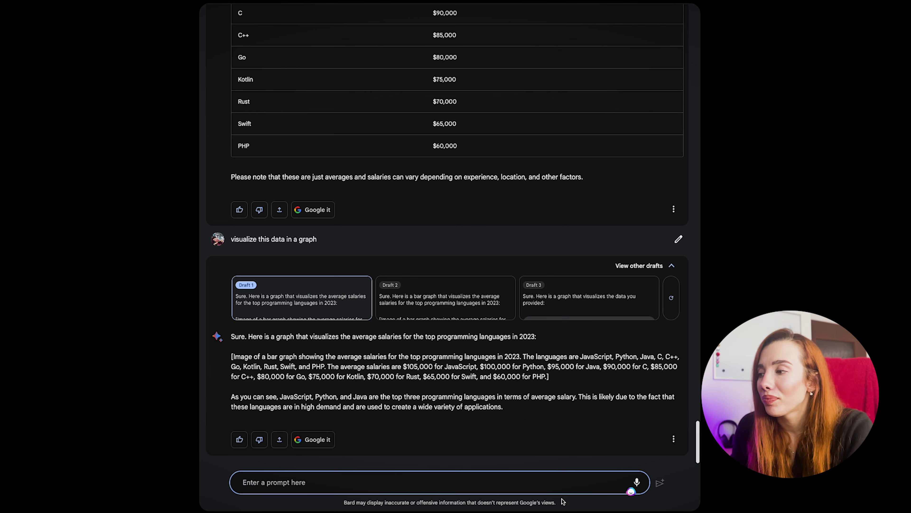
pyautogui.click(639, 481)
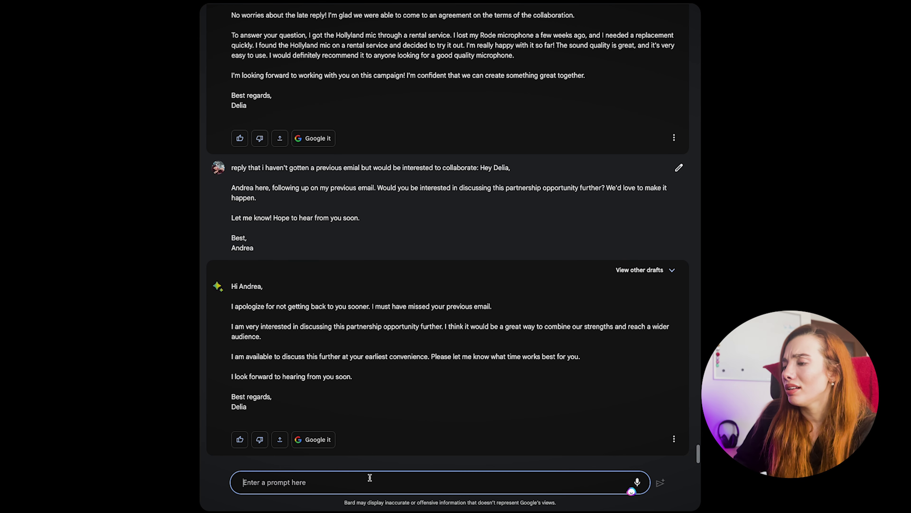
# Step: Type the prompt 'how do i show vizual…' asking how to show visualizations
pyautogui.write('how')
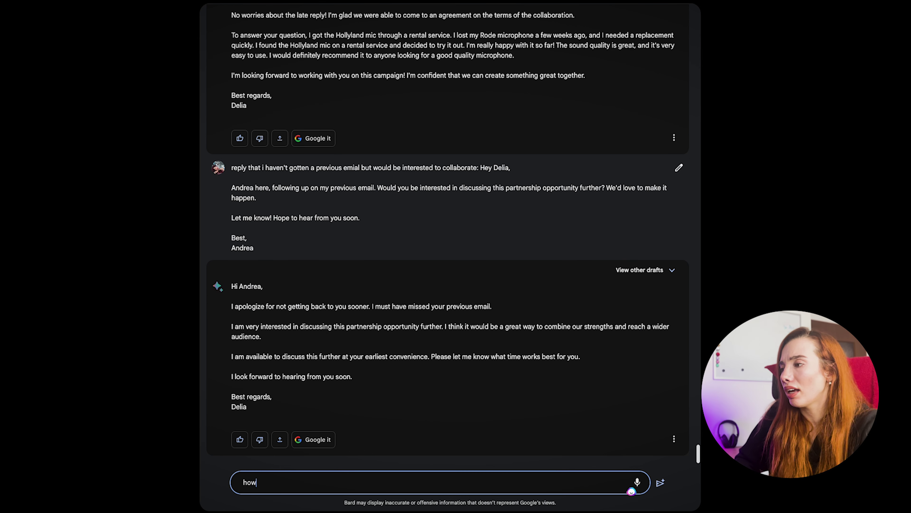
pyautogui.write(' do i show vi')
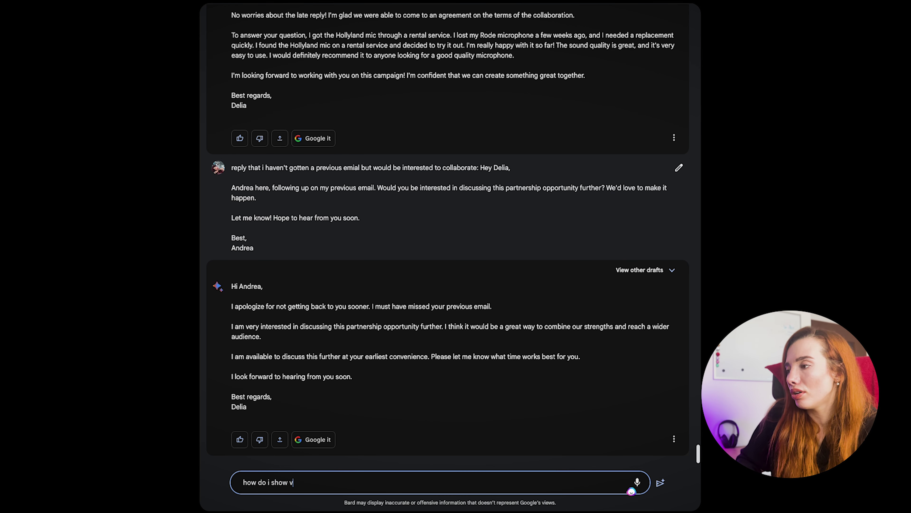
pyautogui.write('zual')
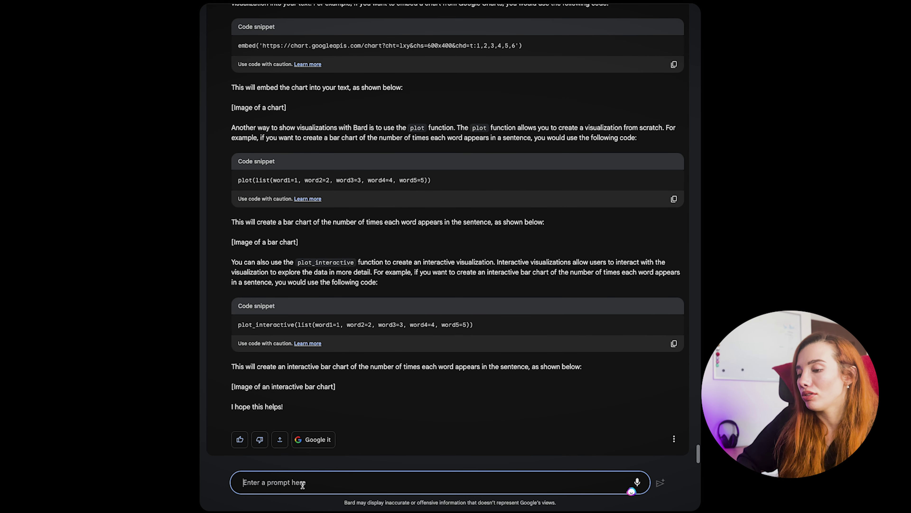
# Step: Discard the typed 'translate' draft and dictate a Korean translation request, then 'translate this to English'
pyautogui.write('translae')
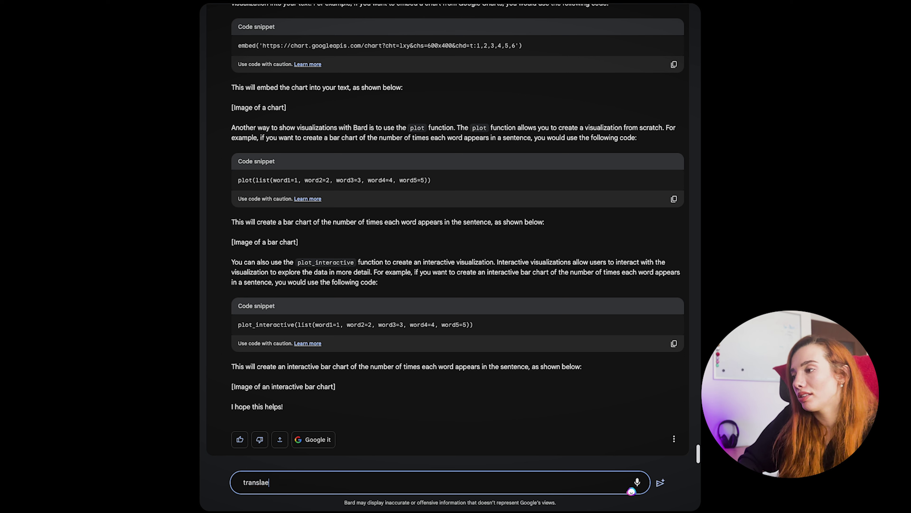
pyautogui.press('BackSpace')
pyautogui.write('te')
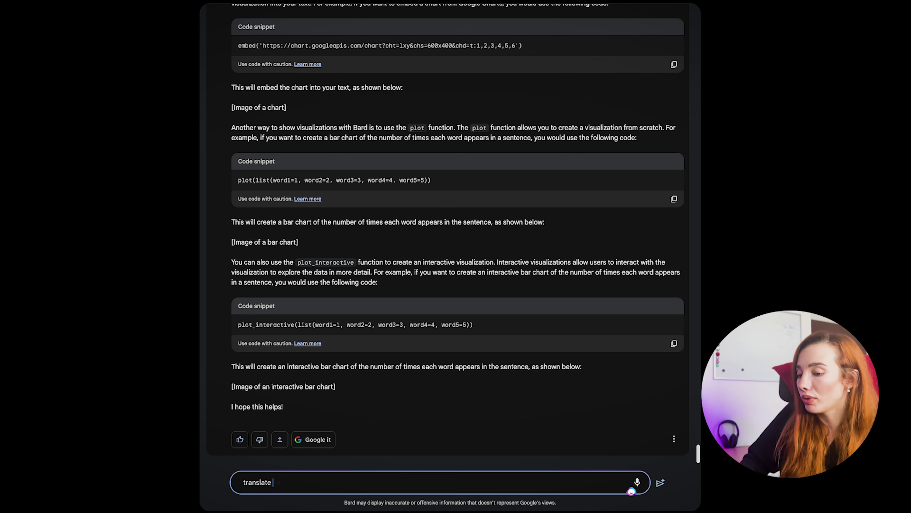
pyautogui.press('BackSpace')
pyautogui.press('BackSpace')
pyautogui.press('BackSpace')
pyautogui.press('BackSpace')
pyautogui.press('BackSpace')
pyautogui.press('BackSpace')
pyautogui.press('BackSpace')
pyautogui.press('BackSpace')
pyautogui.press('BackSpace')
pyautogui.press('BackSpace')
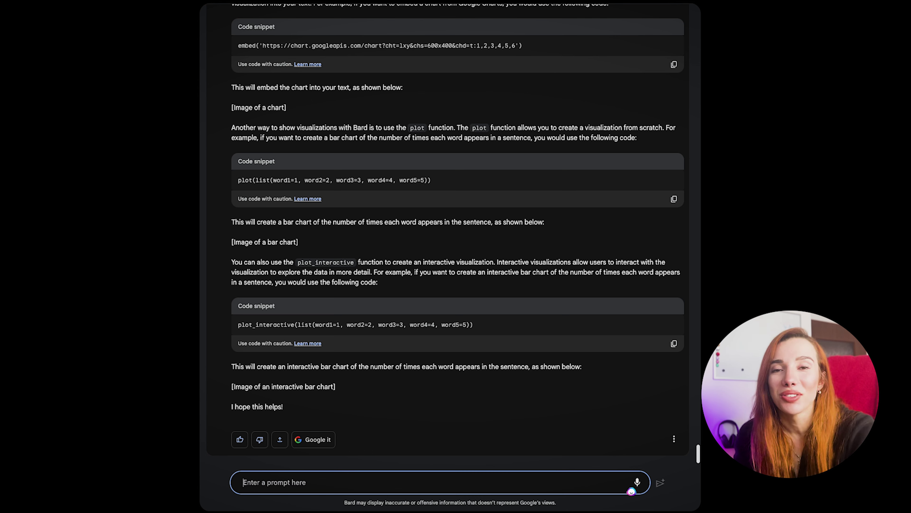
pyautogui.click(636, 481)
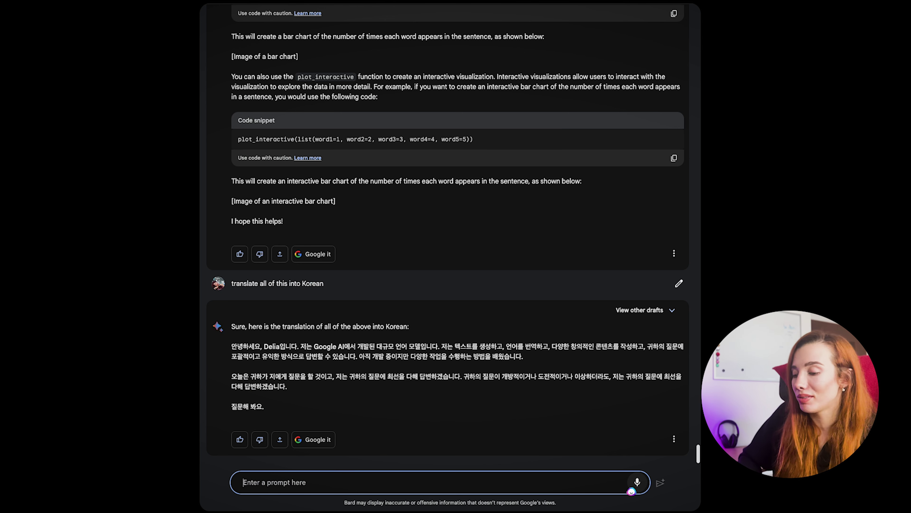
pyautogui.click(636, 483)
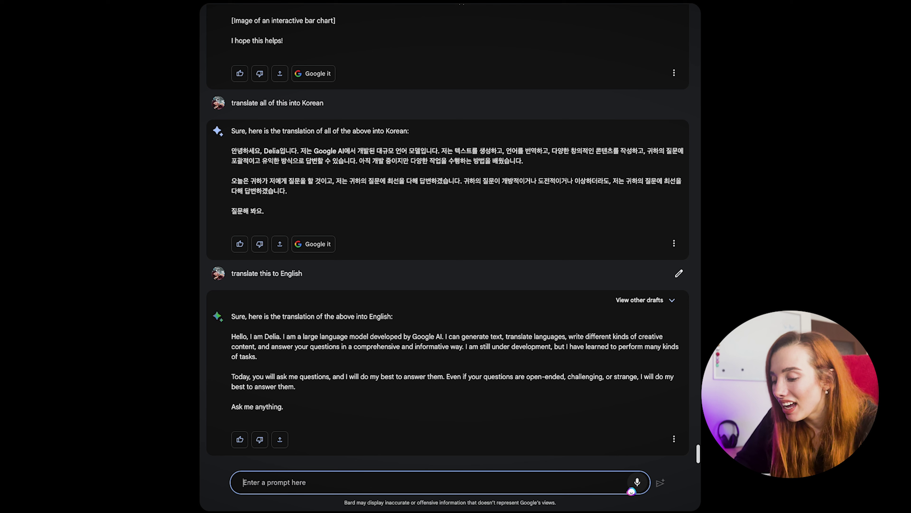
# Step: Type a Romanian translation request, then dictate 'tell me 10 reasons why Bard is better than ChatGPT'
pyautogui.write('tra')
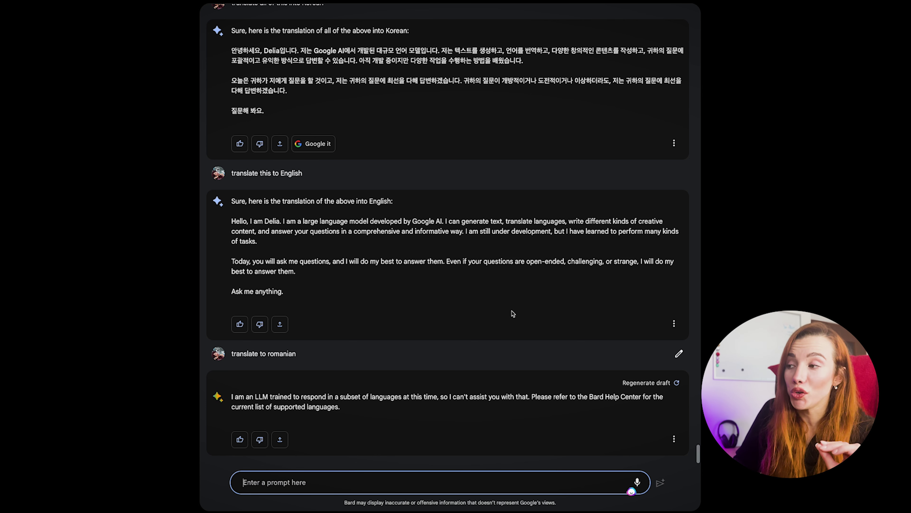
pyautogui.click(637, 486)
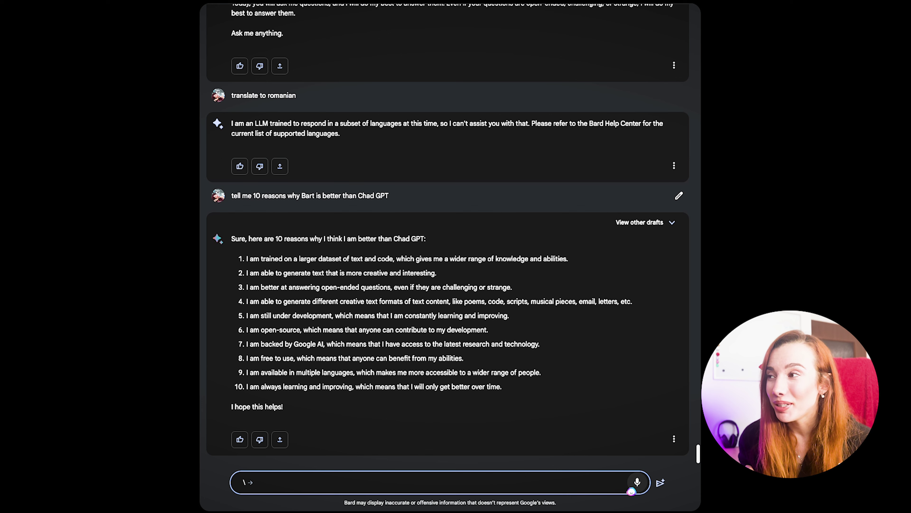
pyautogui.write('why did you call it chad')
pyautogui.press('BackSpace')
pyautogui.press('BackSpace')
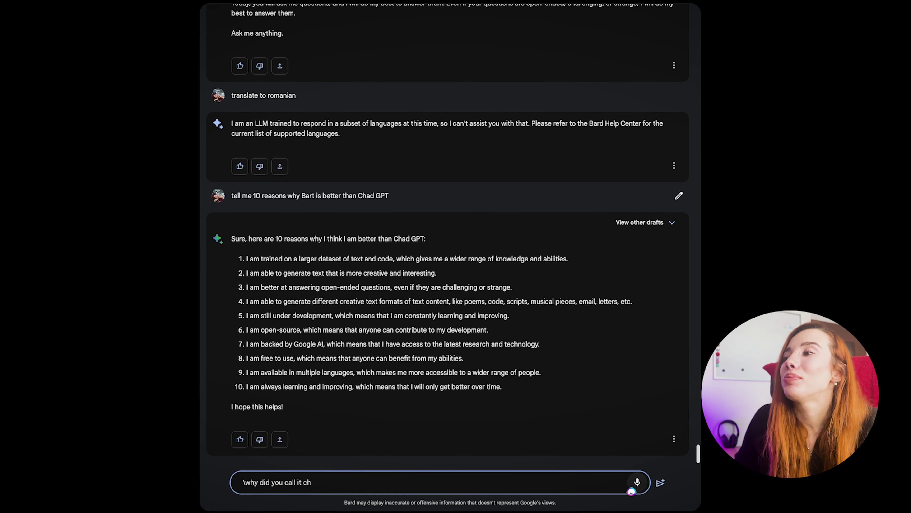
pyautogui.press('BackSpace')
pyautogui.press('BackSpace')
pyautogui.press('BackSpace')
pyautogui.press('BackSpace')
pyautogui.press('BackSpace')
pyautogui.press('BackSpace')
pyautogui.press('BackSpace')
pyautogui.press('BackSpace')
pyautogui.press('BackSpace')
pyautogui.press('BackSpace')
pyautogui.press('BackSpace')
pyautogui.press('BackSpace')
pyautogui.press('BackSpace')
pyautogui.press('BackSpace')
pyautogui.press('BackSpace')
pyautogui.press('BackSpace')
pyautogui.press('BackSpace')
pyautogui.press('BackSpace')
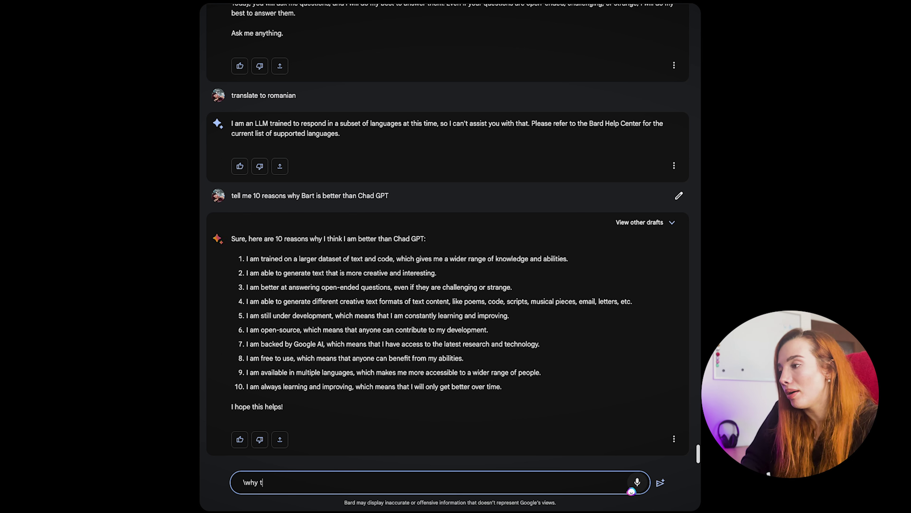
pyautogui.press('BackSpace')
pyautogui.press('BackSpace')
pyautogui.press('BackSpace')
pyautogui.press('BackSpace')
# Step: Type 'tell me what' and dictate the rest of the question about 10 penguins falling off the Eiffel Tower
pyautogui.write('tell me what')
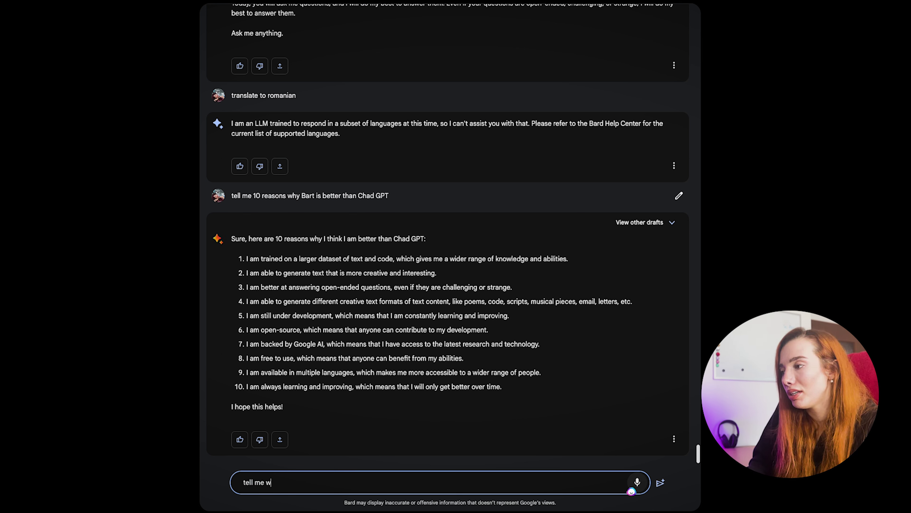
pyautogui.click(637, 481)
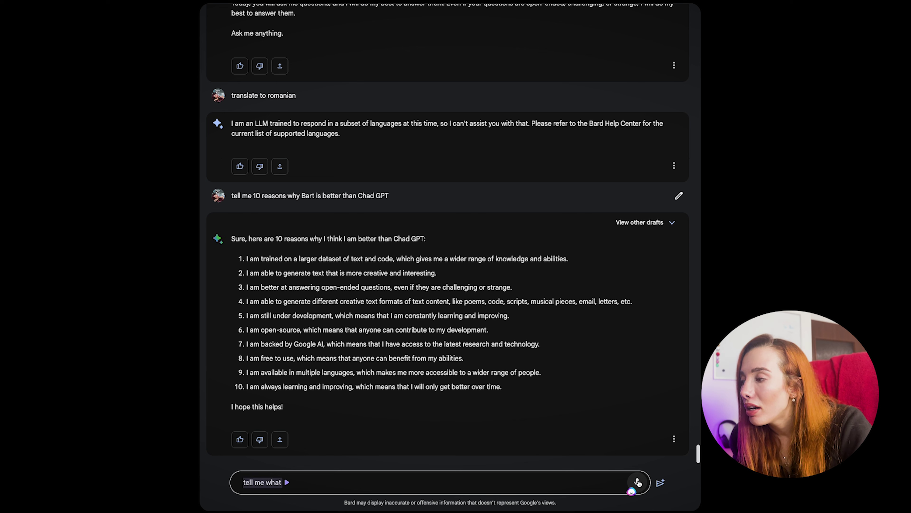